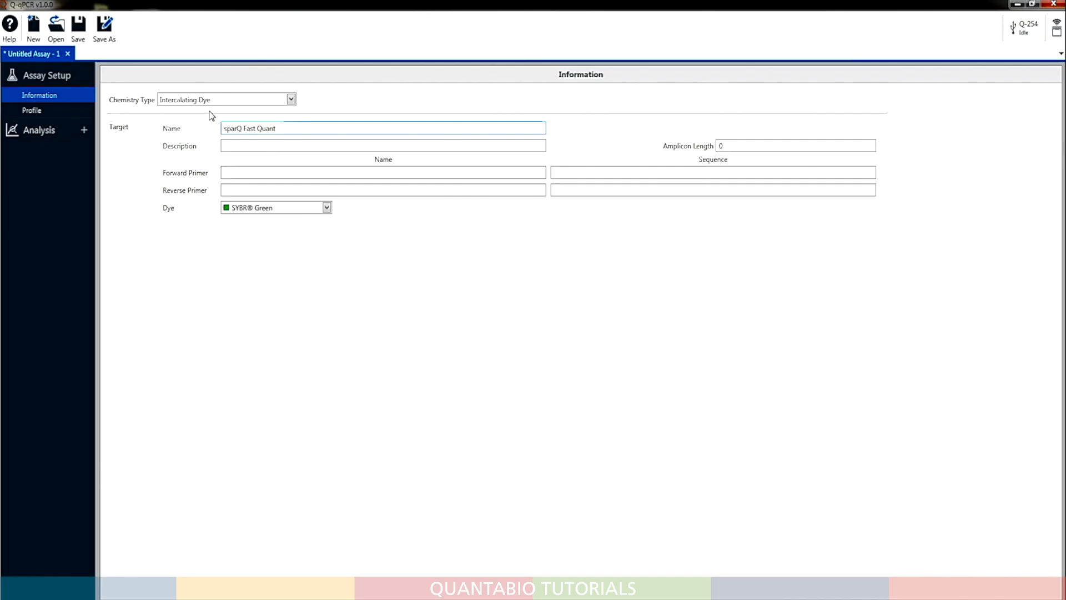
In the assay profile, set the 95 °C activation hold to 2:00 minutes
click(32, 110)
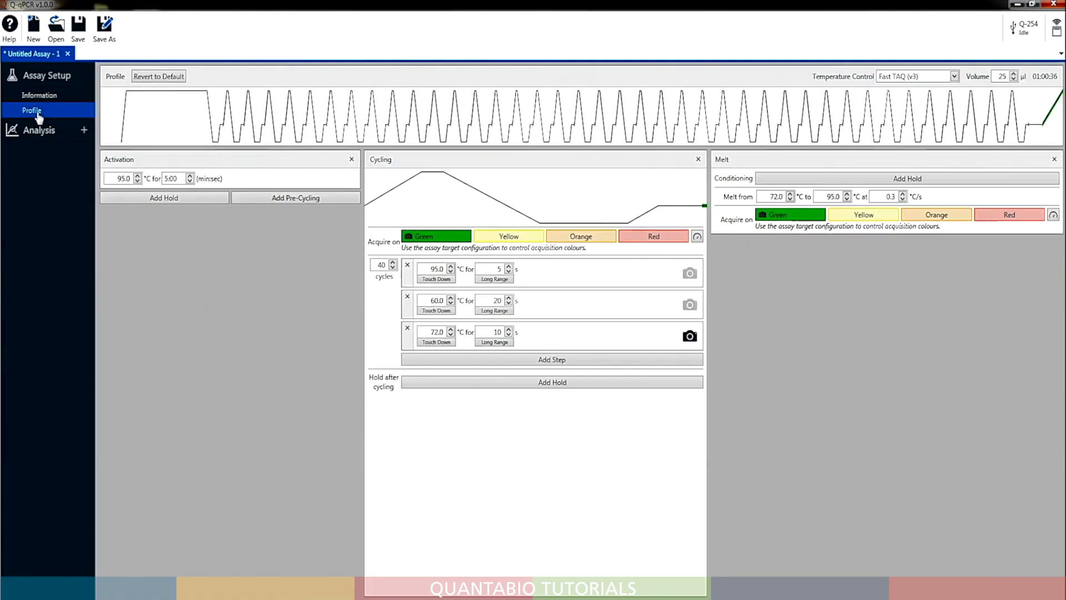
double_click(166, 176)
text(2)
click(221, 306)
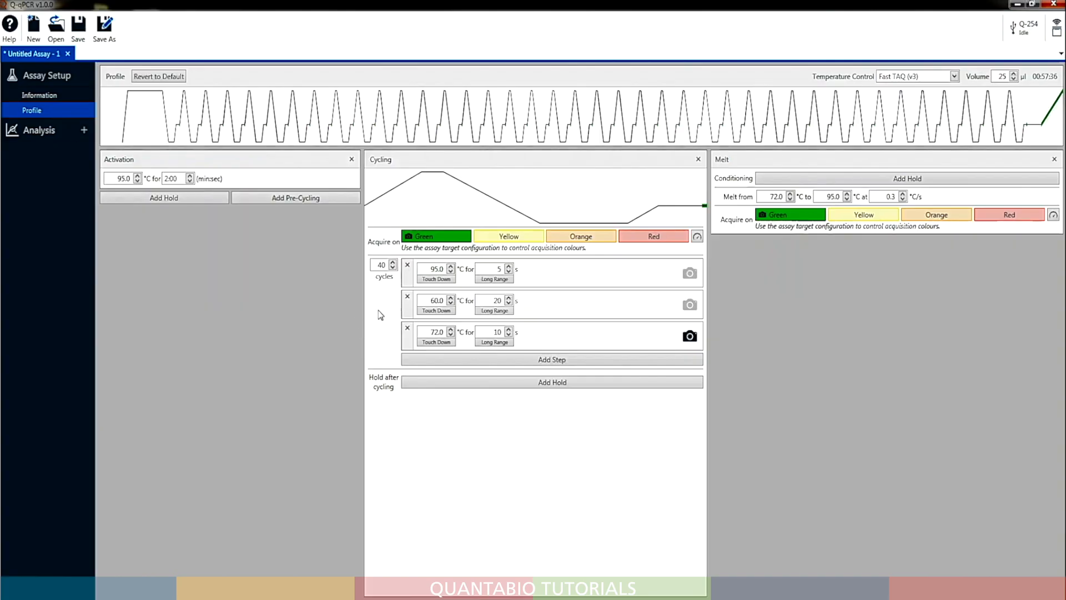
Set the cycling to 35 cycles and its second step to 65 °C for 25 s
double_click(382, 265)
text(35)
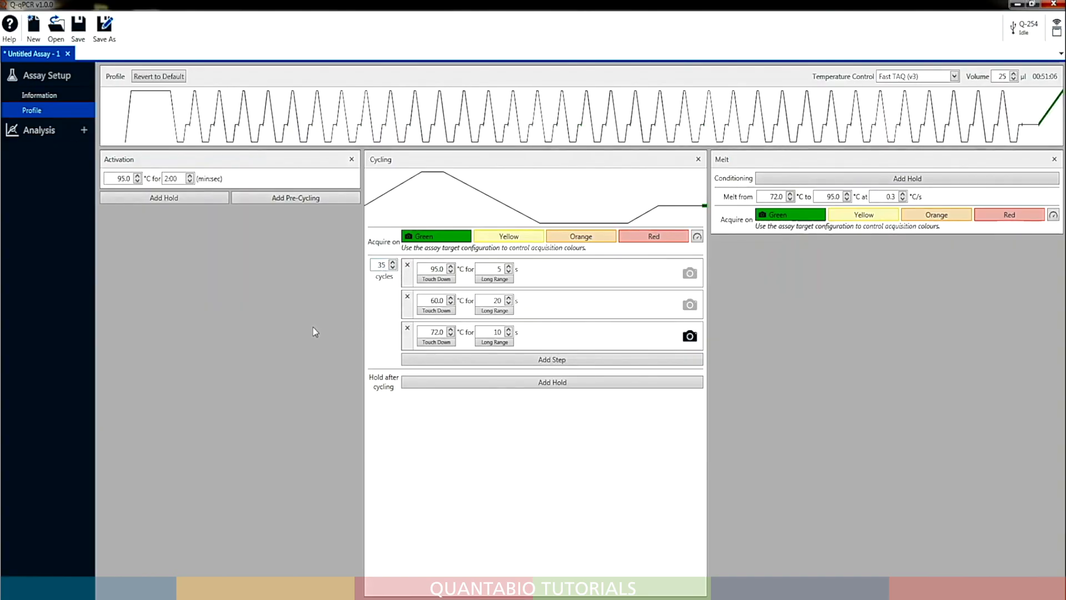
drag(436, 300, 437, 300)
text(5)
drag(497, 300, 501, 301)
text(5)
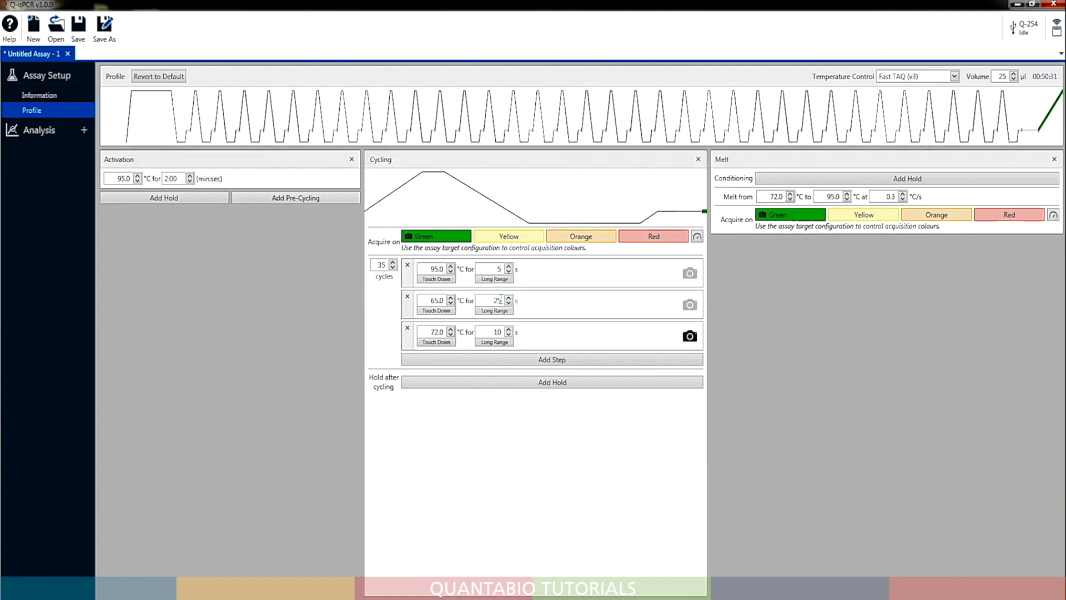
Delete the 72 °C cycling step and turn on data acquisition at the 65 °C step
click(408, 328)
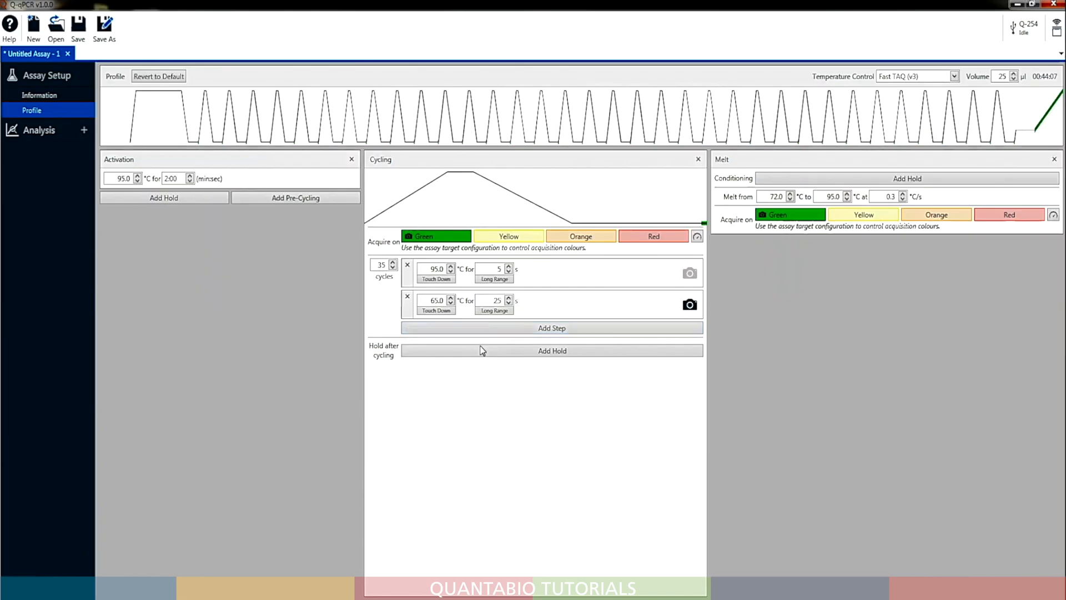
click(689, 305)
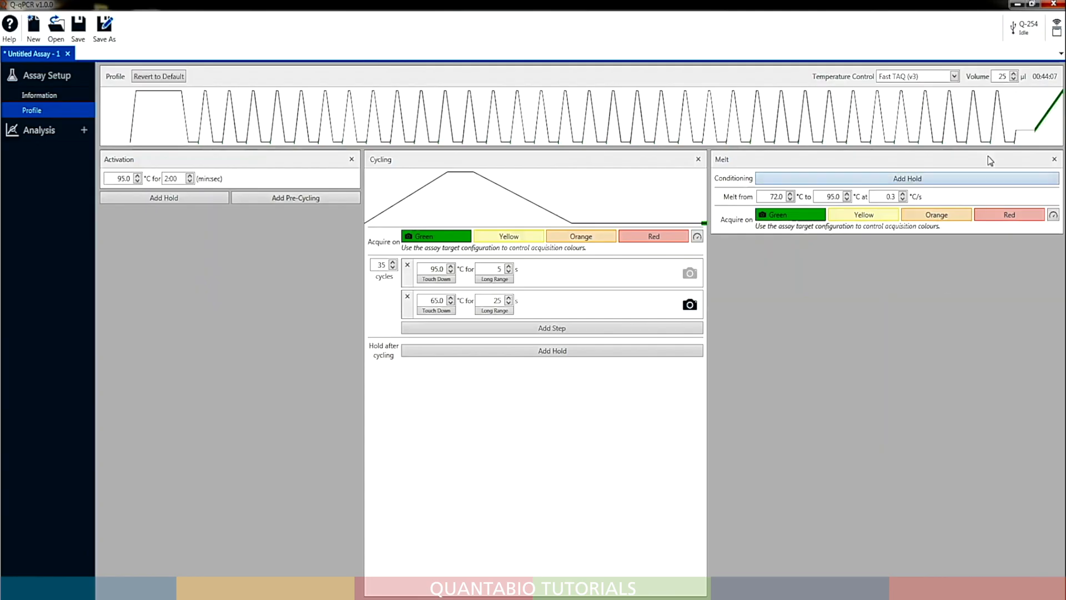
Set the assay profile's reaction volume to 10 µl
double_click(1000, 76)
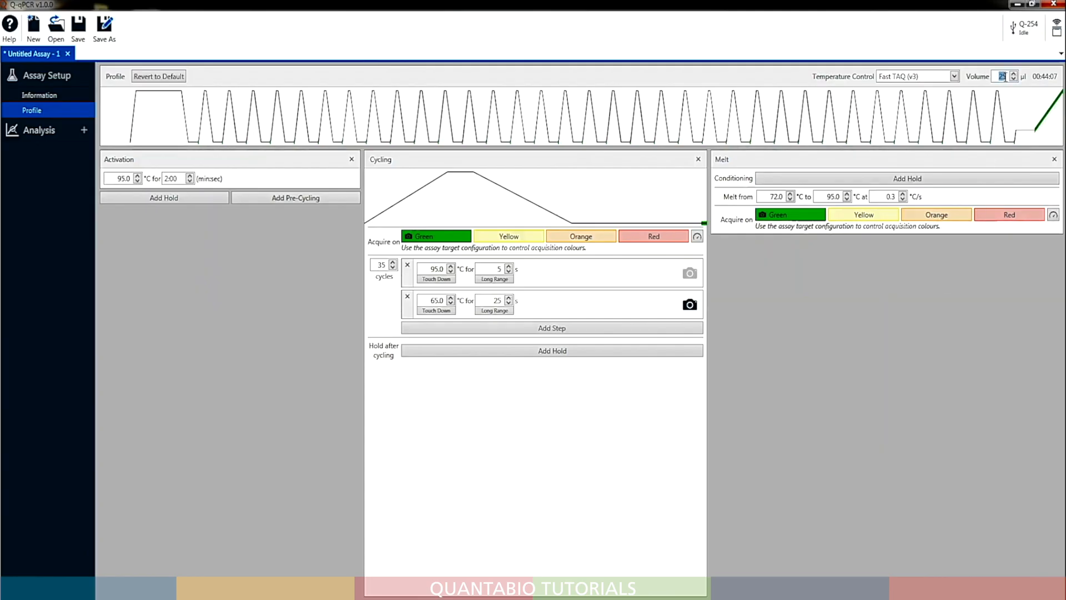
text(10)
Add Cycling, Melt and Absolute Quantification analyses to the assay, showing the sparQ Fast Quant settings of each
click(84, 131)
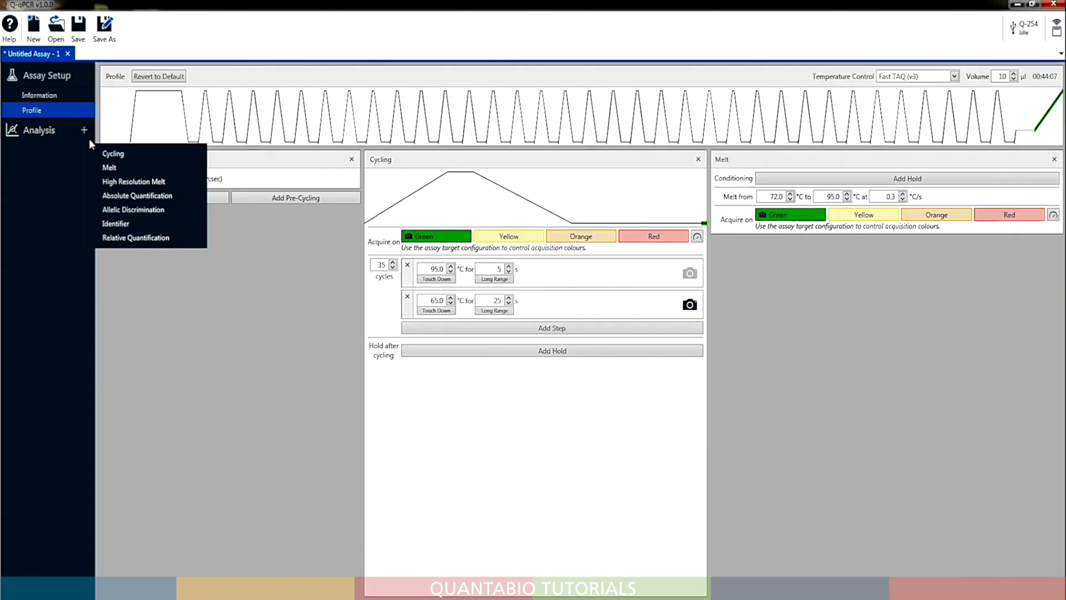
click(111, 154)
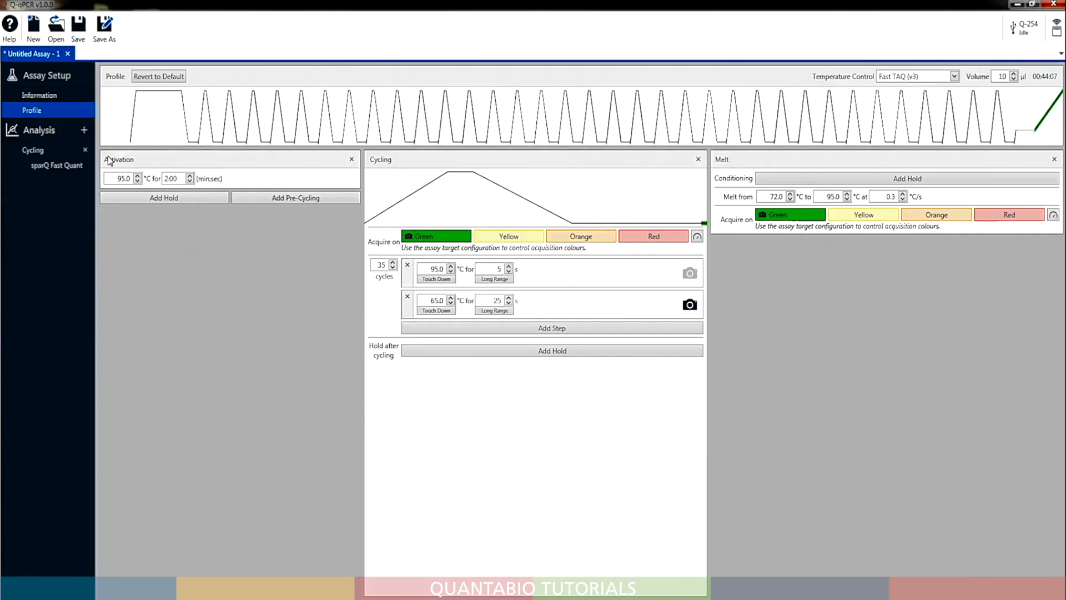
click(69, 170)
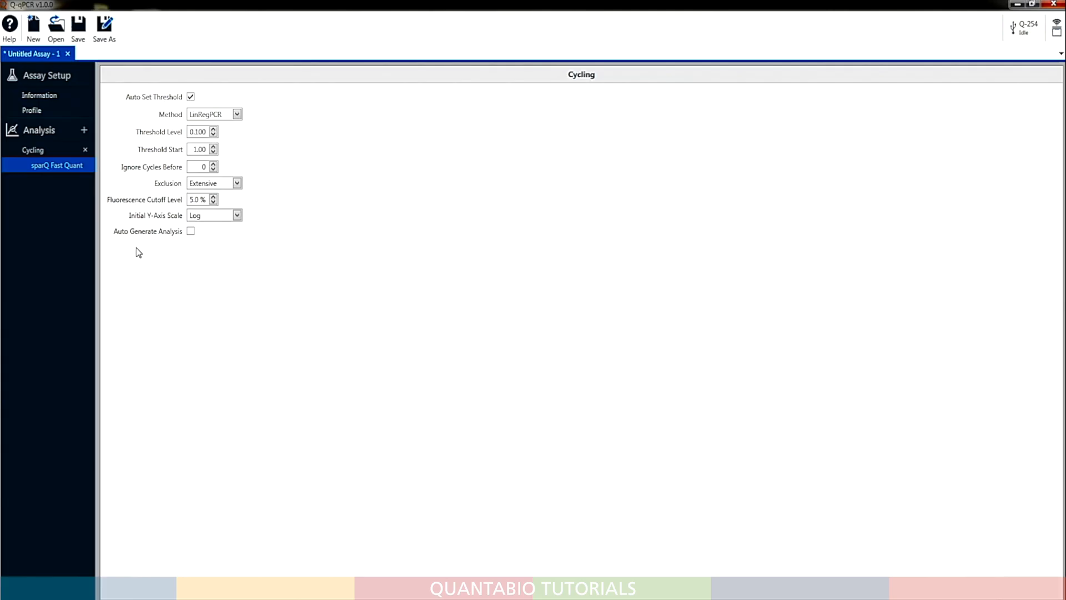
click(84, 129)
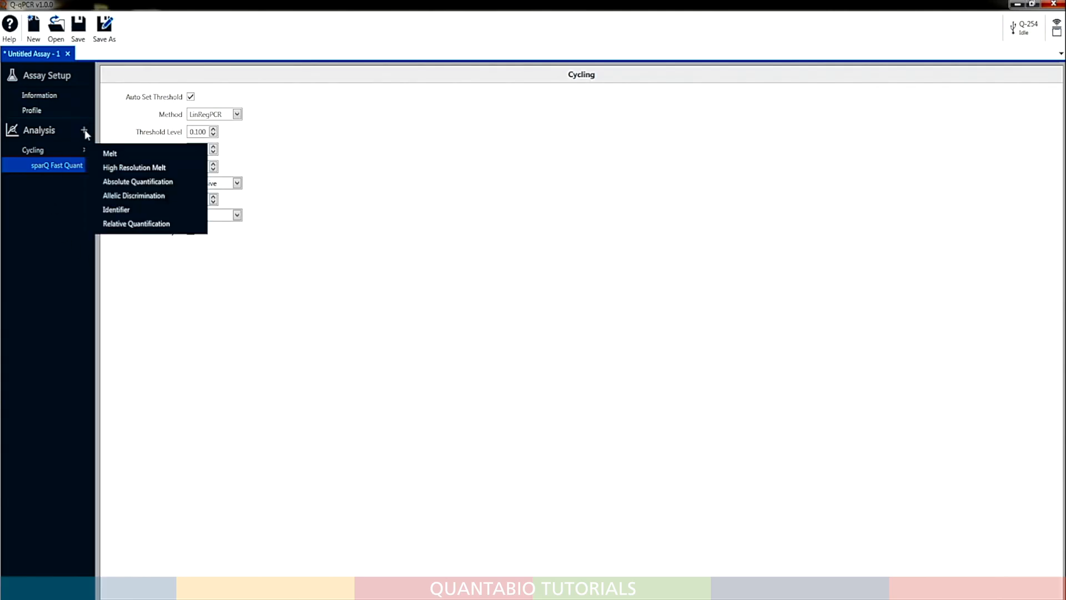
click(100, 153)
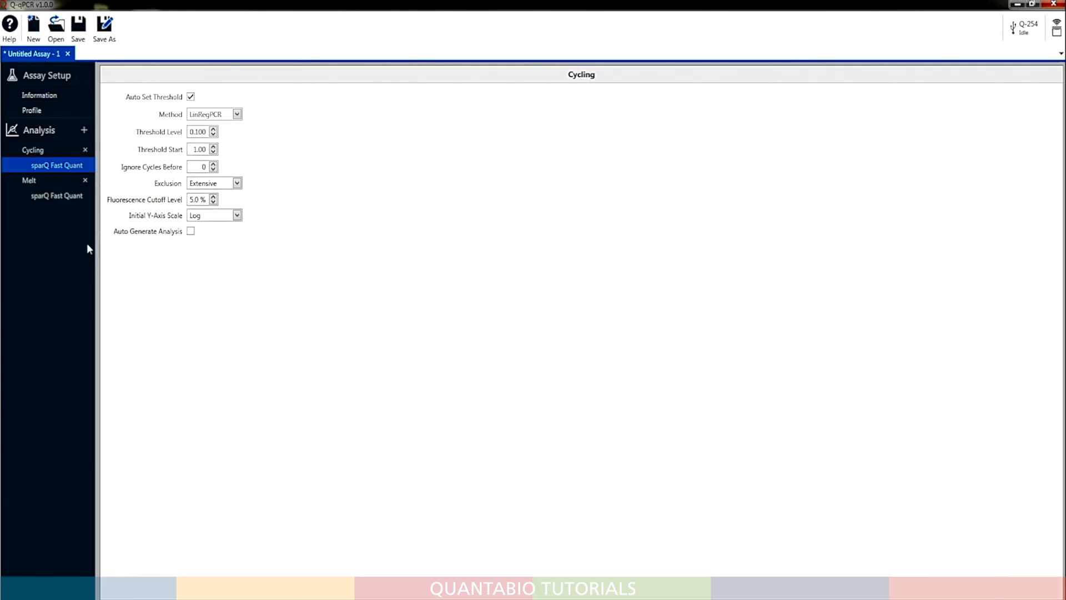
click(61, 196)
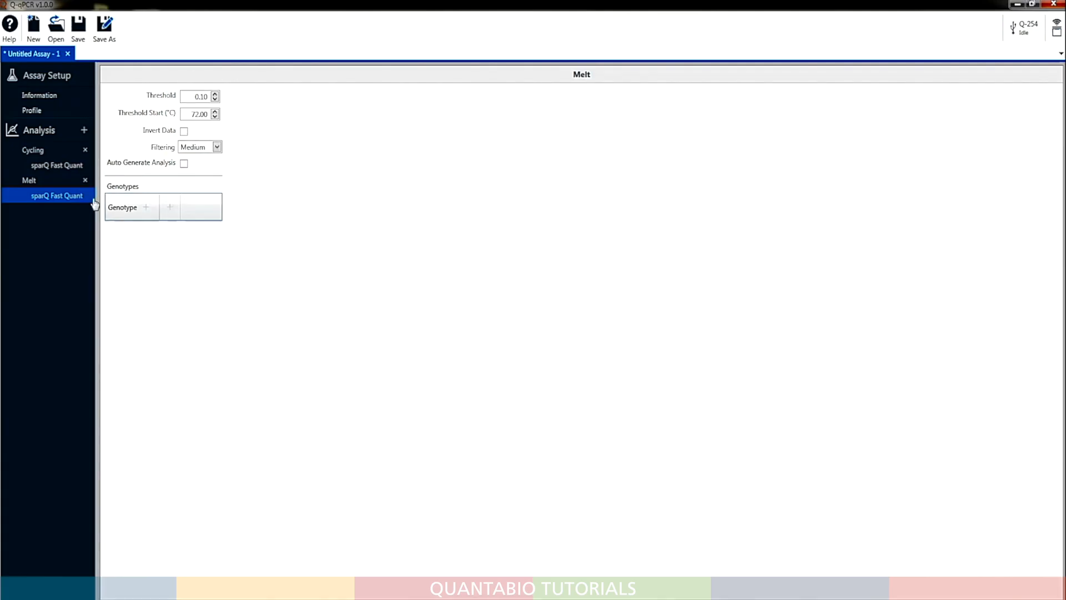
click(84, 131)
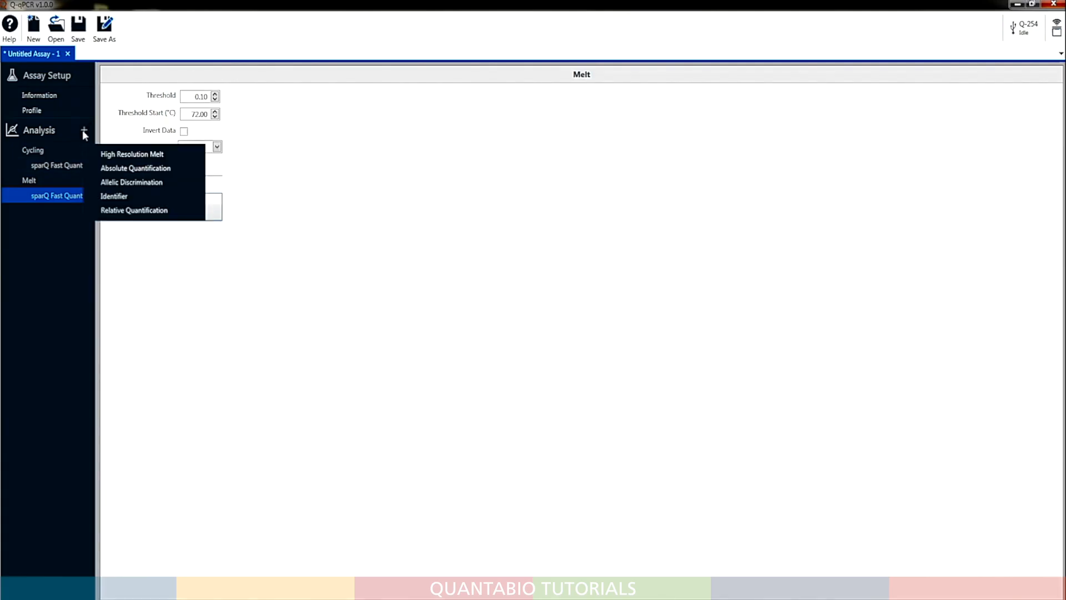
click(115, 168)
click(81, 228)
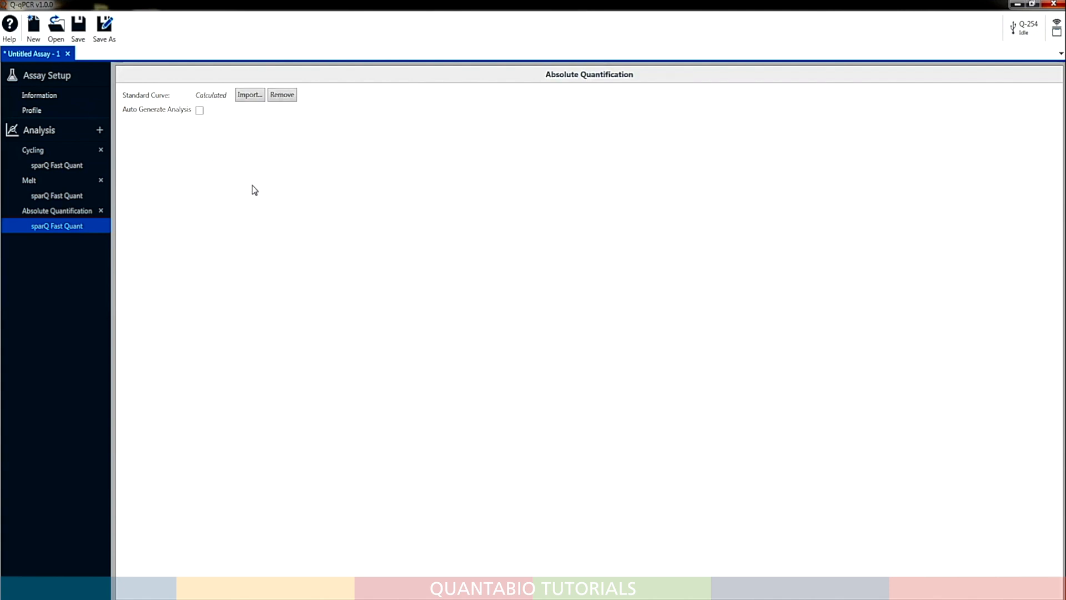
Save the assay in the Assays folder as sparQ Fast Quant Assay-Custom
click(78, 25)
text(sparQ Fast Quant Ass)
text(ay-Custom.Qassay)
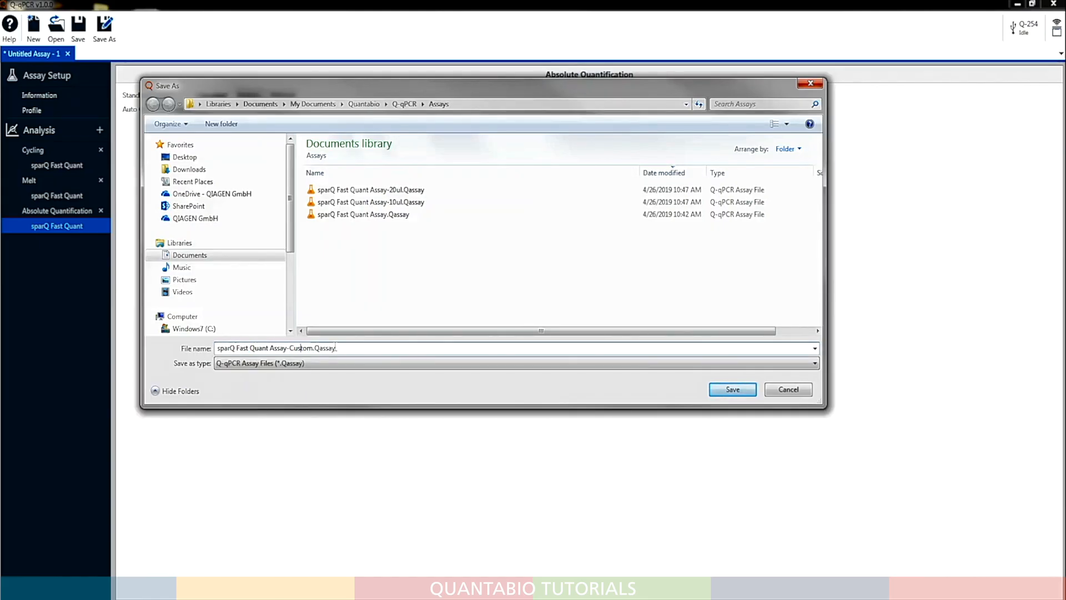
click(729, 389)
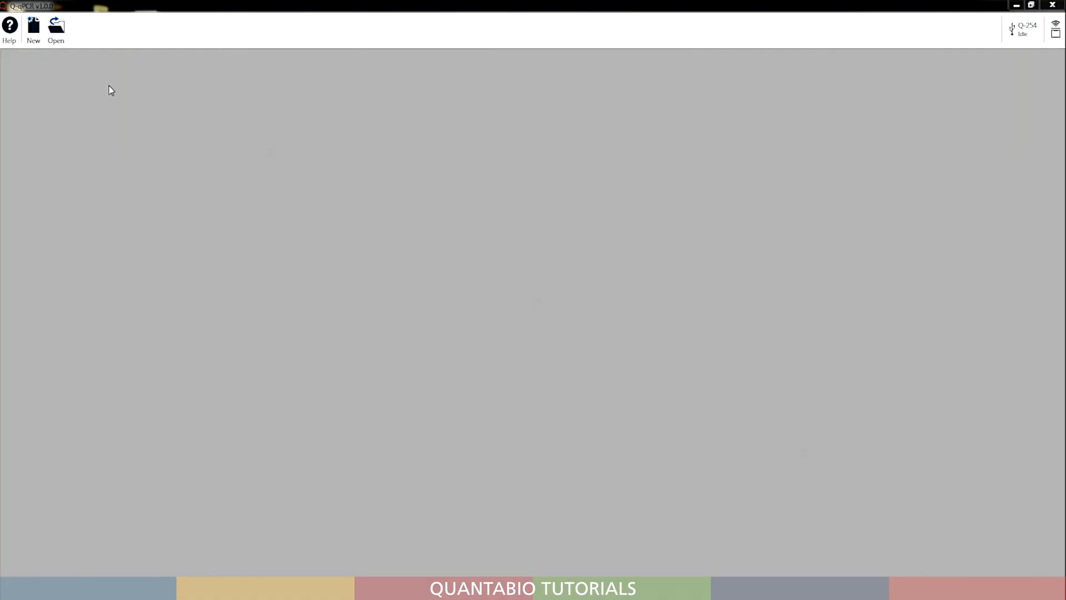
Create a new run, add the sparQ Fast Quant Assay-Custom assay to it and show its run profile
click(35, 30)
click(45, 55)
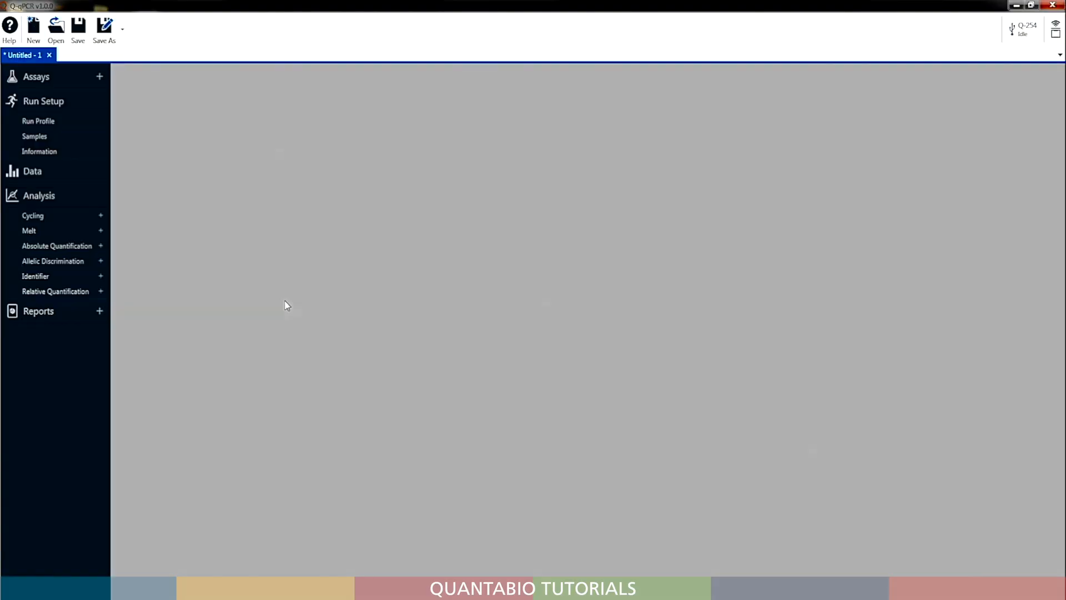
click(99, 77)
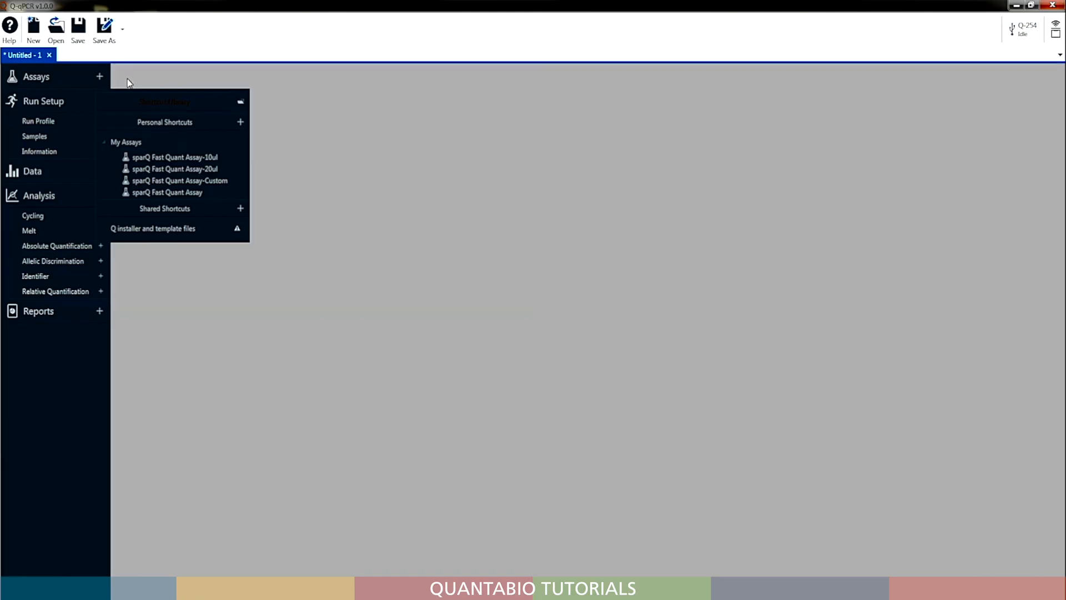
click(220, 181)
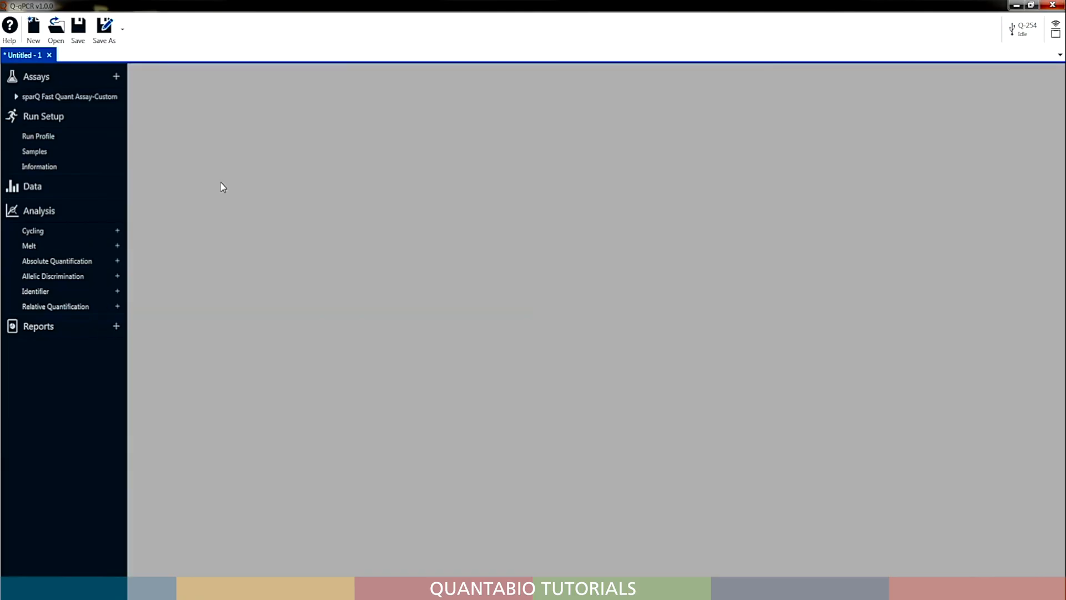
click(50, 136)
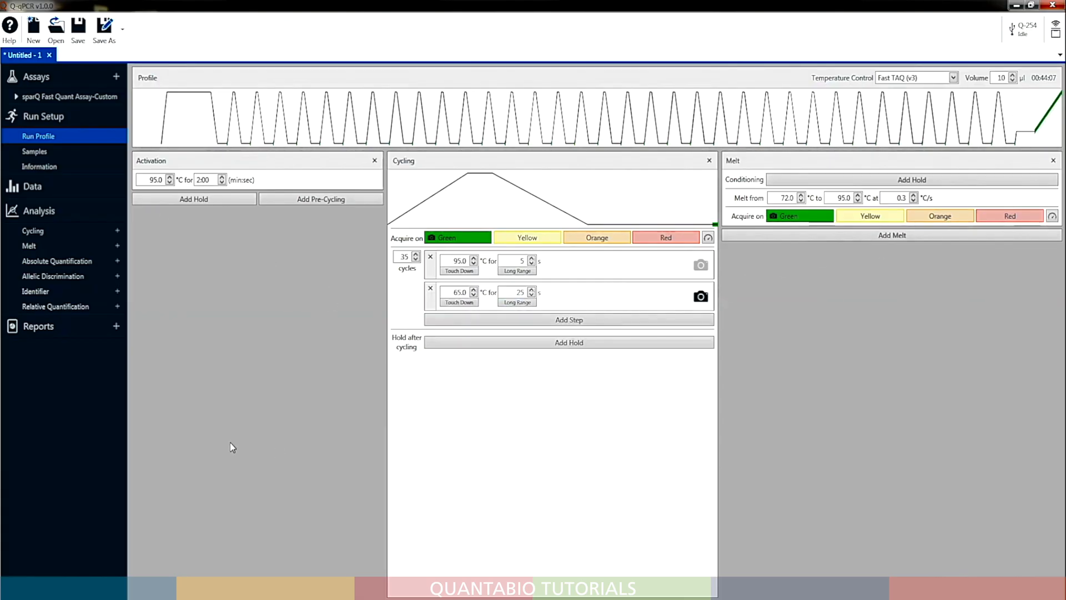
In the samples table, name sample 1 "sparQ DNA Standard 1" and fill that name down through sample 3
click(37, 152)
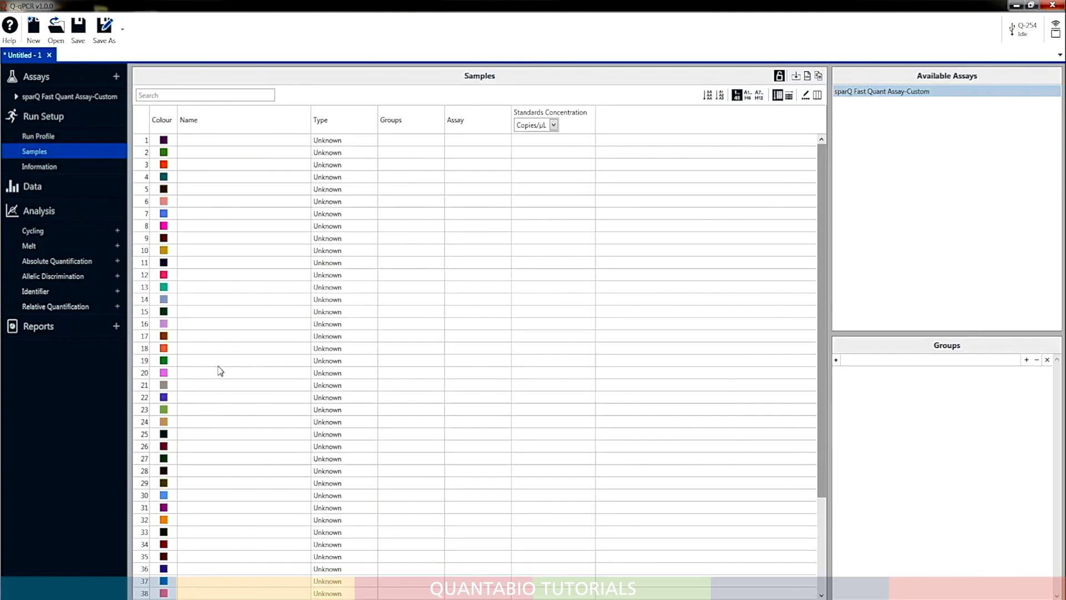
click(219, 143)
text(sparQ DNA Standard 1)
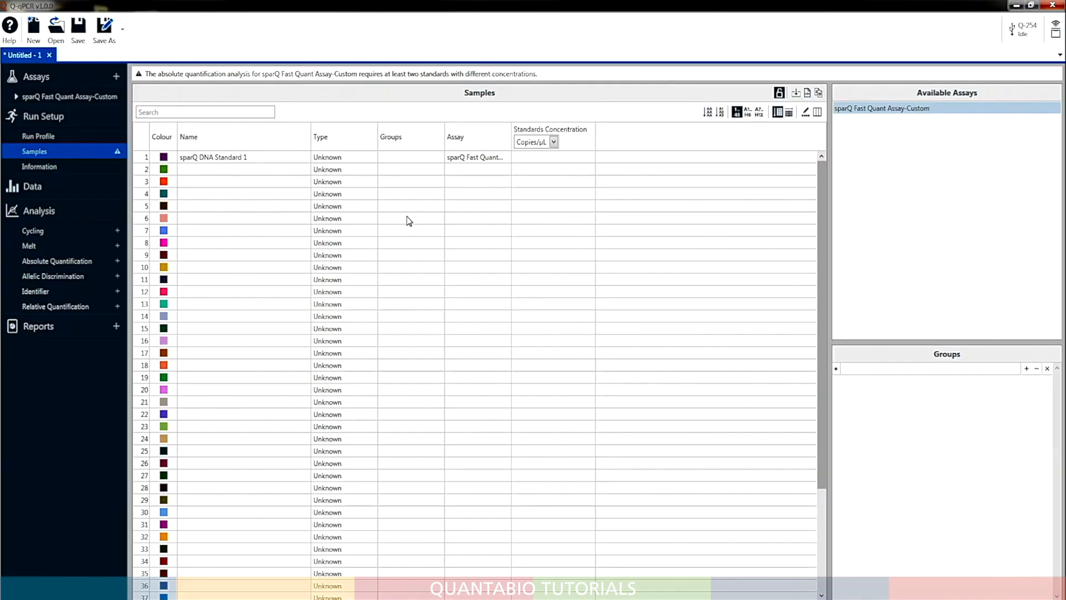
click(268, 162)
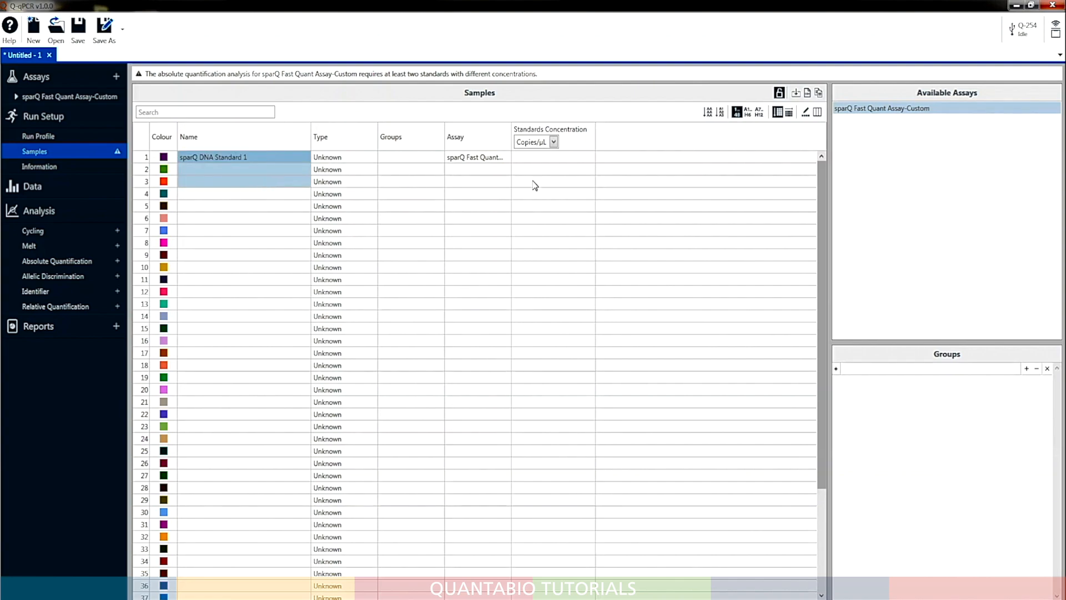
click(708, 112)
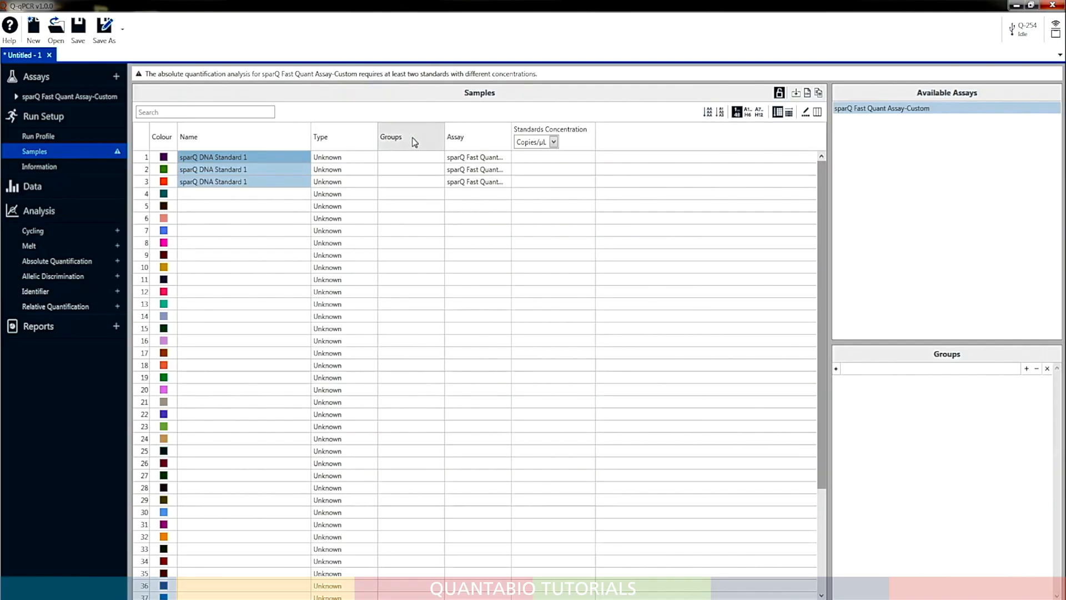
Widen the Assay column to fit the full assay name and set sample 1's type to Standard
double_click(512, 135)
drag(568, 129, 576, 129)
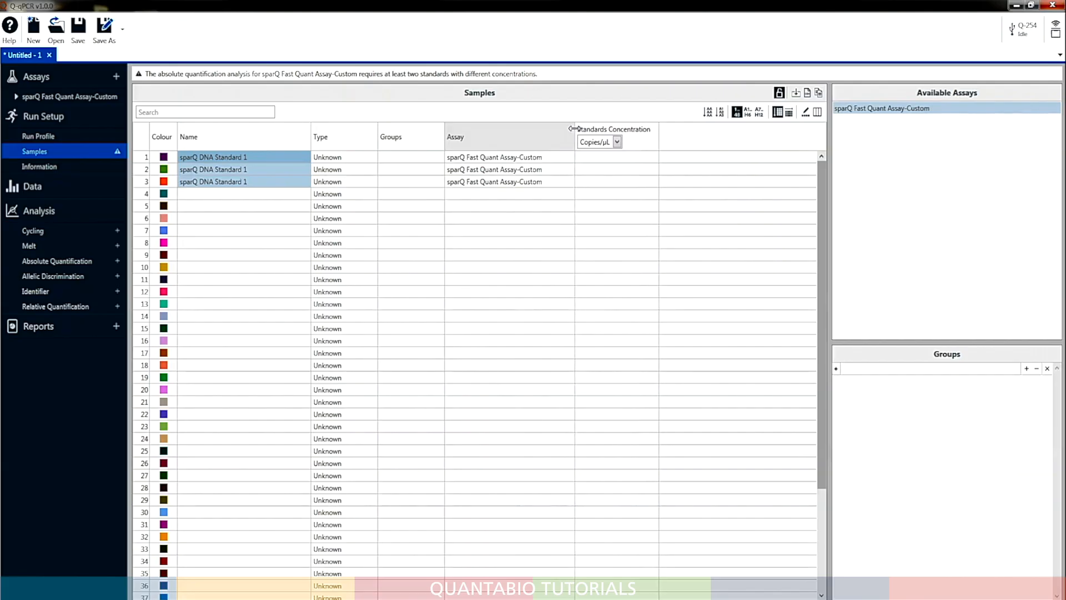
click(368, 158)
click(372, 157)
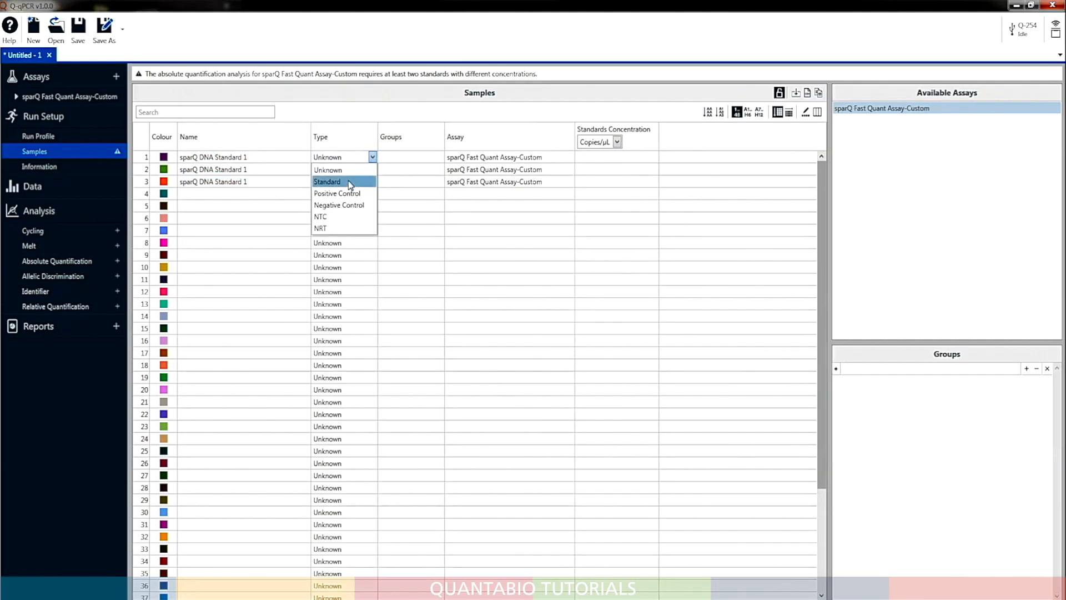
click(348, 181)
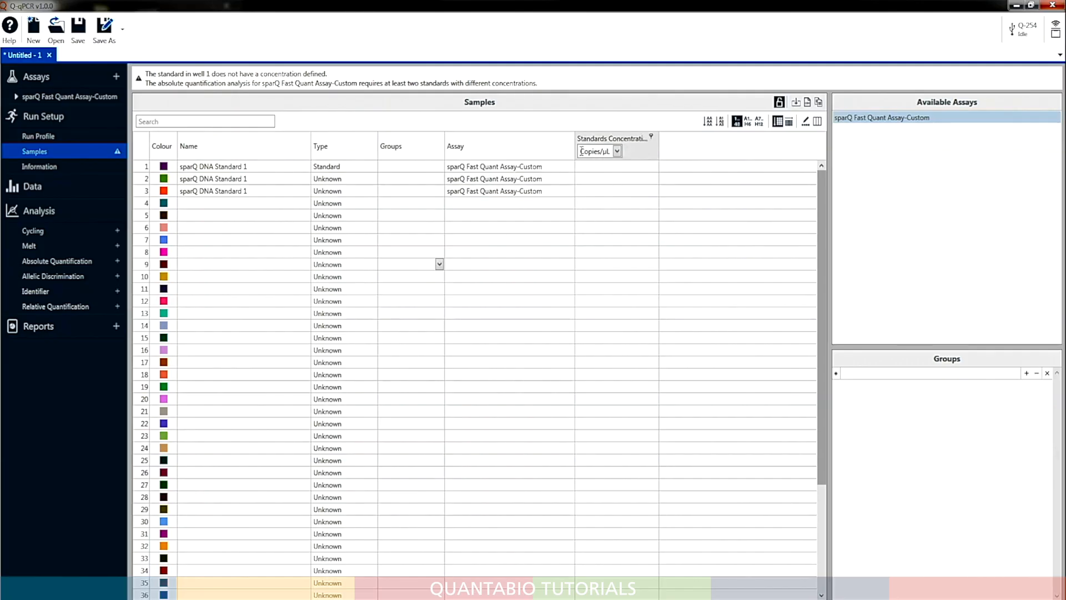
Set the standards concentration unit to pM and enter a concentration of 20 for sample 1
click(581, 151)
text(pM)
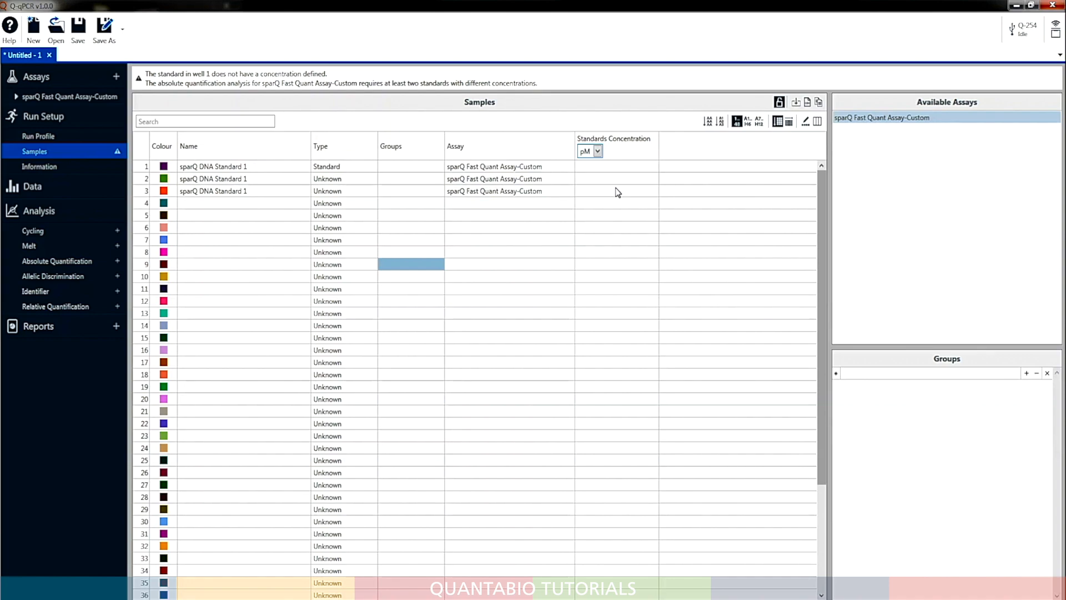
click(626, 167)
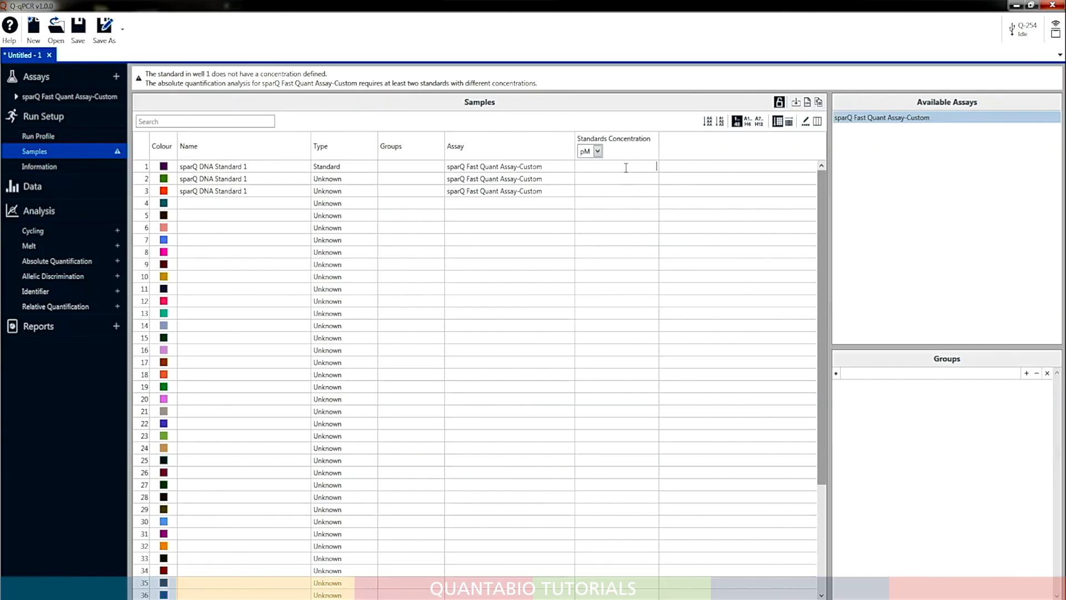
text(20)
key(Return)
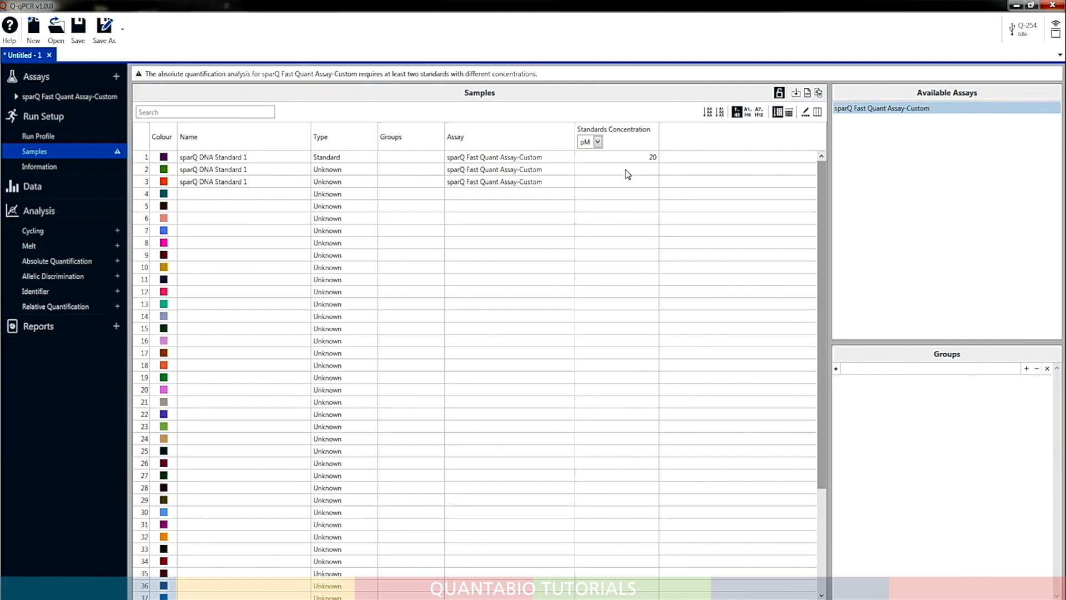
Enter a standards concentration of 20 pM for samples 2 and 3
double_click(653, 158)
click(652, 172)
click(652, 174)
text(20)
click(653, 182)
text(20)
Set the type of samples 2 and 3 to Standard
click(351, 170)
click(348, 194)
click(355, 182)
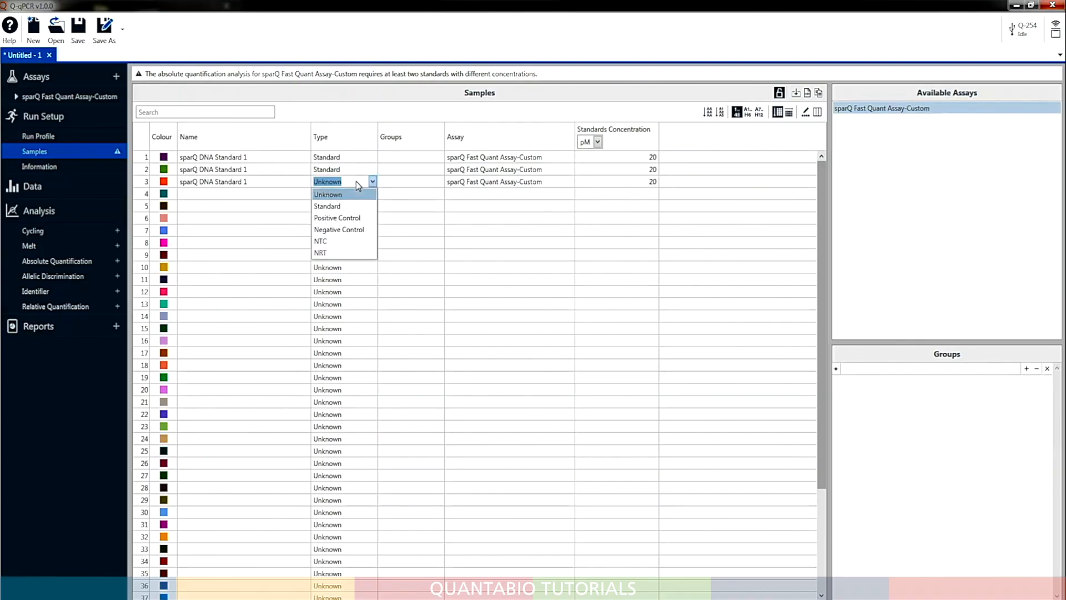
click(349, 206)
Copy sample 3's name into samples 4 and 7, changing them to "sparQ DNA Standard 2" and "sparQ DNA Standard 3"
click(249, 182)
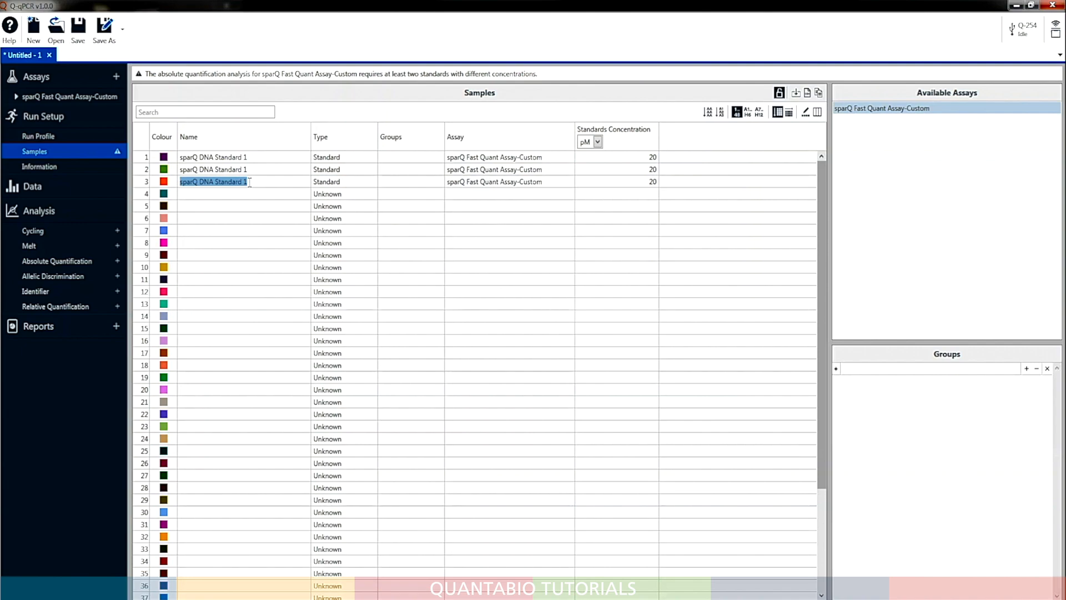
key(ctrl+c)
click(243, 194)
key(ctrl+v)
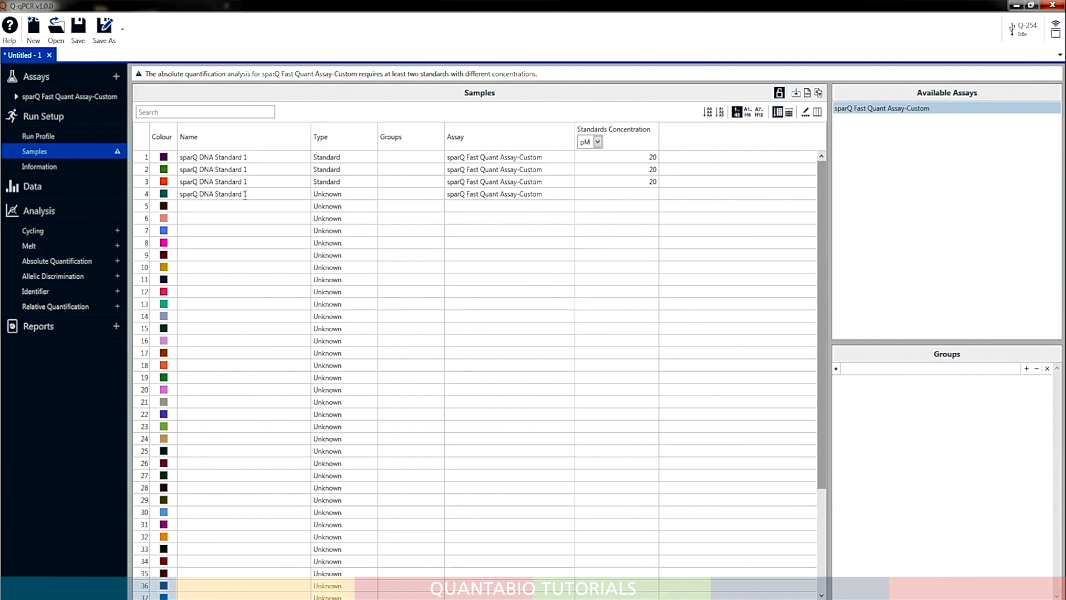
text(2)
click(249, 229)
key(ctrl+v)
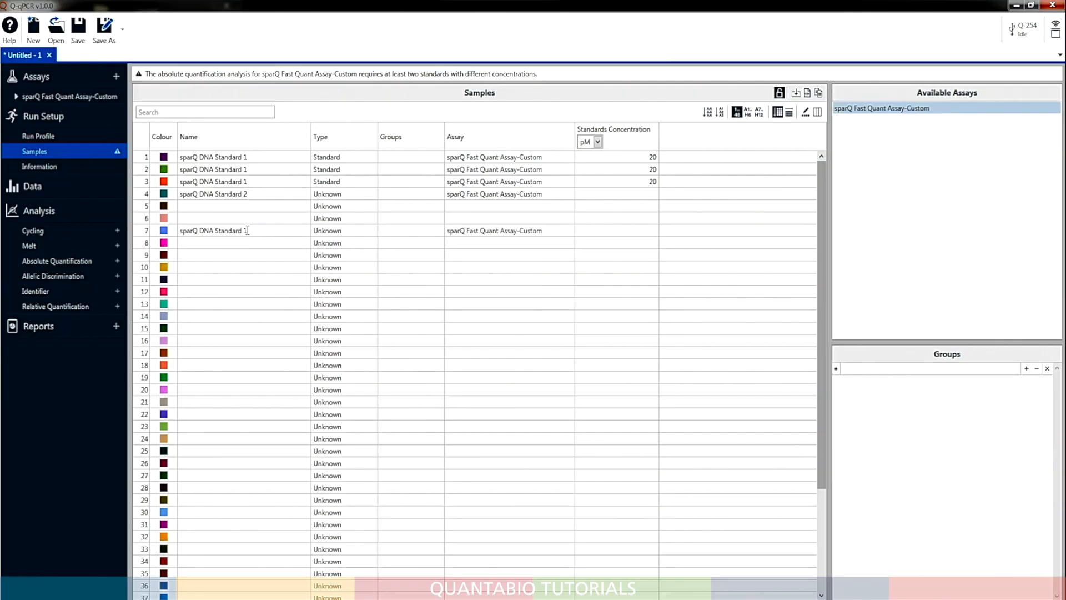
text(3)
Auto-fill the names of samples 4 to 18 in triplicate, from "sparQ DNA Standard 2" to "sparQ DNA Standard 6"
drag(257, 196, 247, 367)
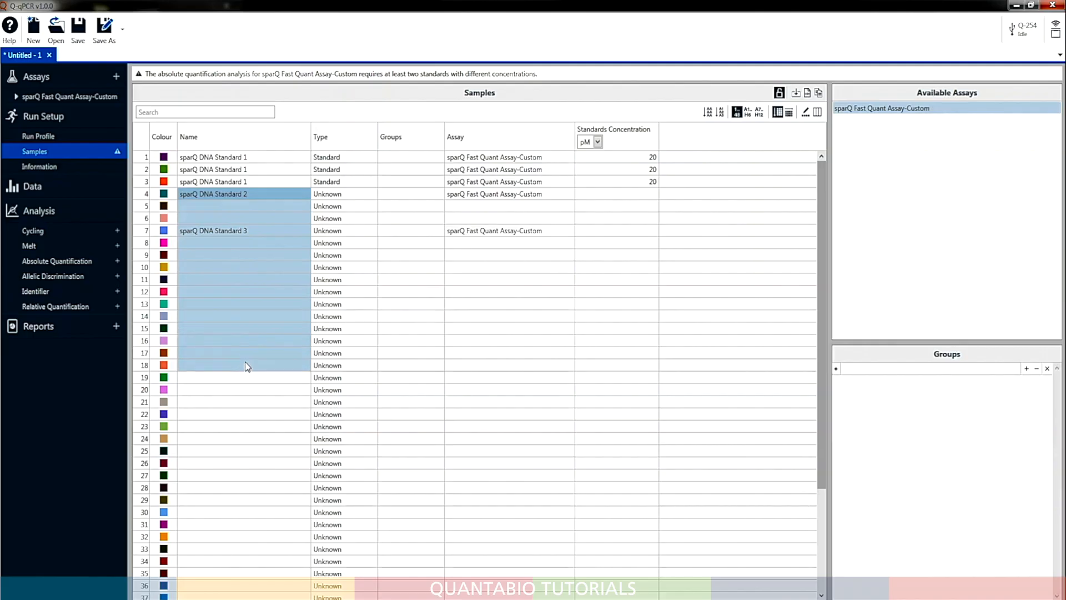
click(736, 111)
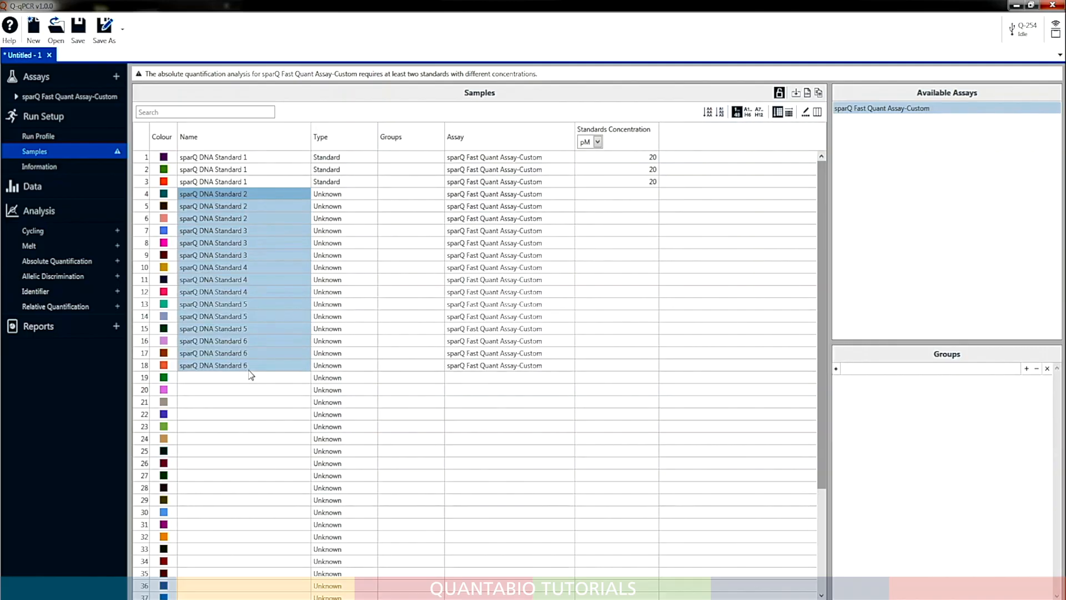
click(721, 296)
Enter standards concentrations of 2 pM for sample 4 and 0.2 pM for sample 7, and auto-fill the tenfold series in triplicate through sample 18
double_click(651, 193)
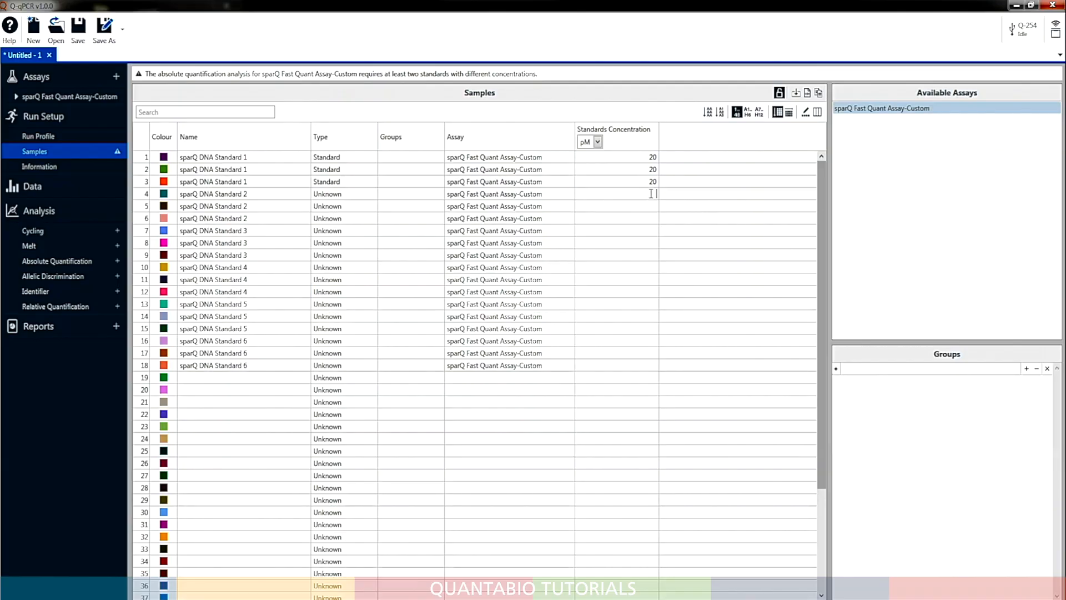
text(2)
click(654, 227)
text(0.2)
drag(651, 195, 650, 364)
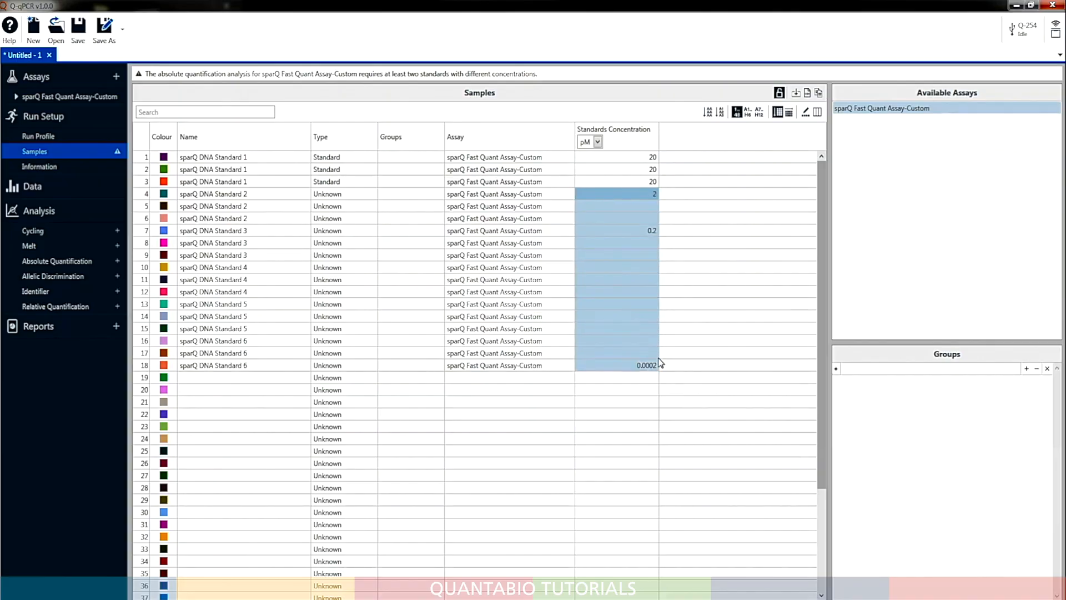
click(721, 114)
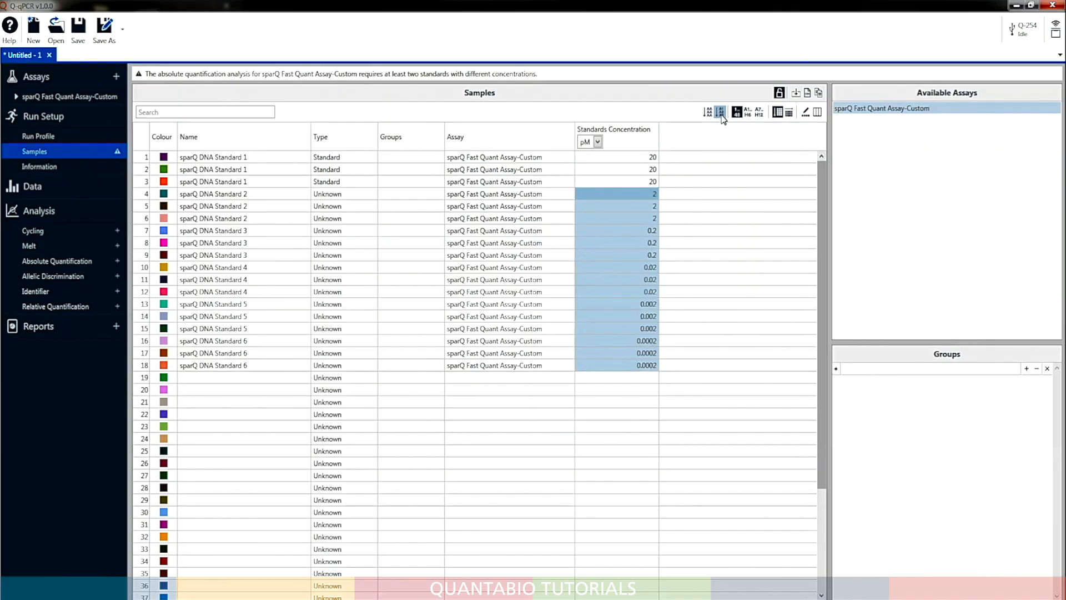
click(688, 377)
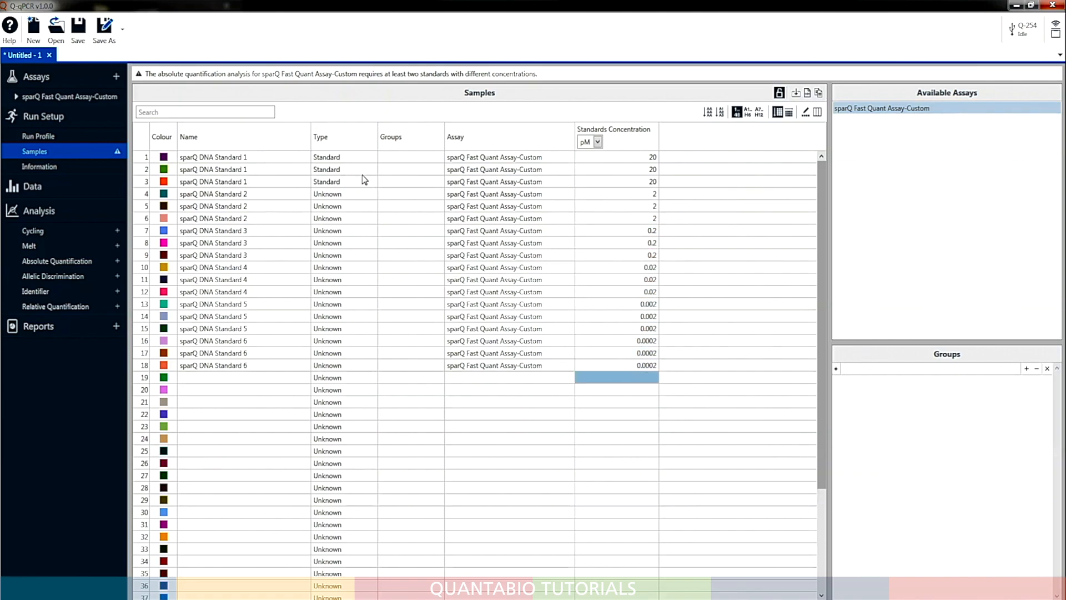
Fill the Standard type from sample 3 down to sample 18 and switch the position labels to the A1, B1, C1 format
drag(356, 184, 352, 368)
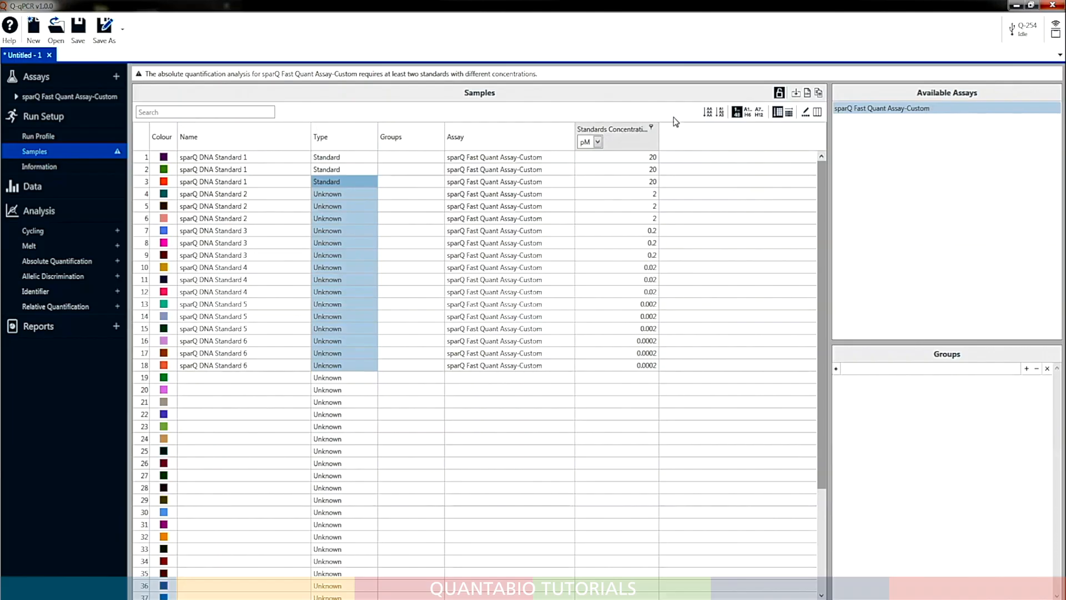
click(711, 112)
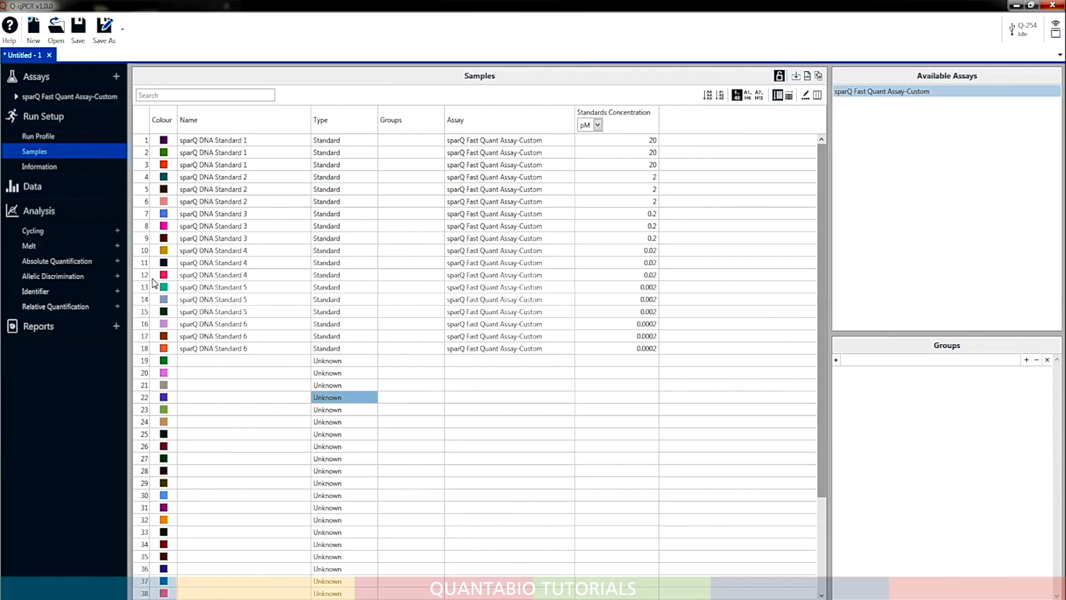
click(749, 96)
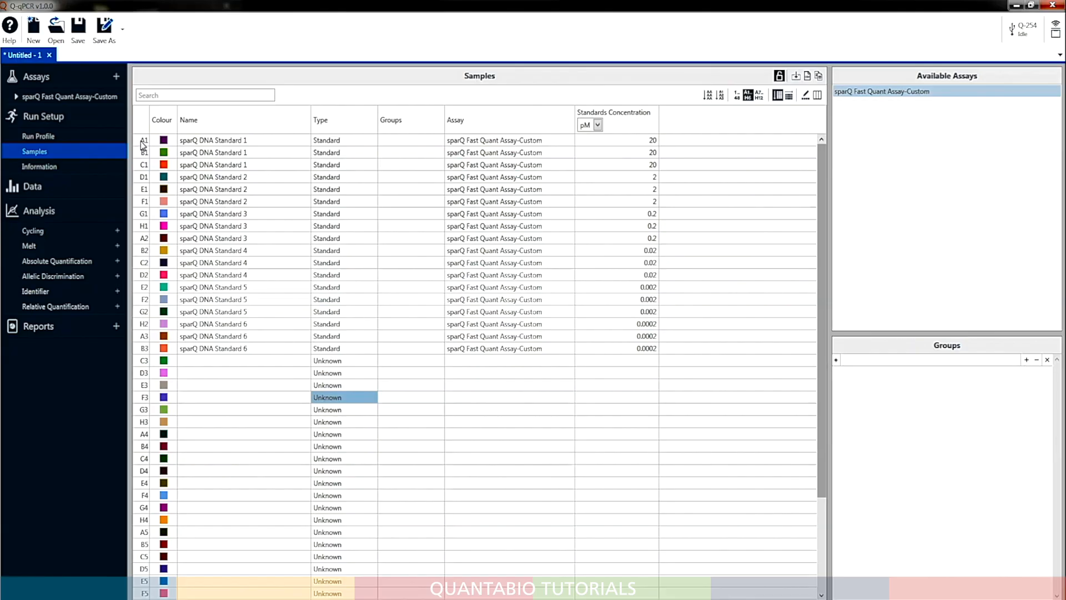
Name the samples in positions C3, F3 and A4 "Library1", "Library2" and "Library3"
double_click(198, 362)
text(Iibrary1)
double_click(206, 400)
text(Library)
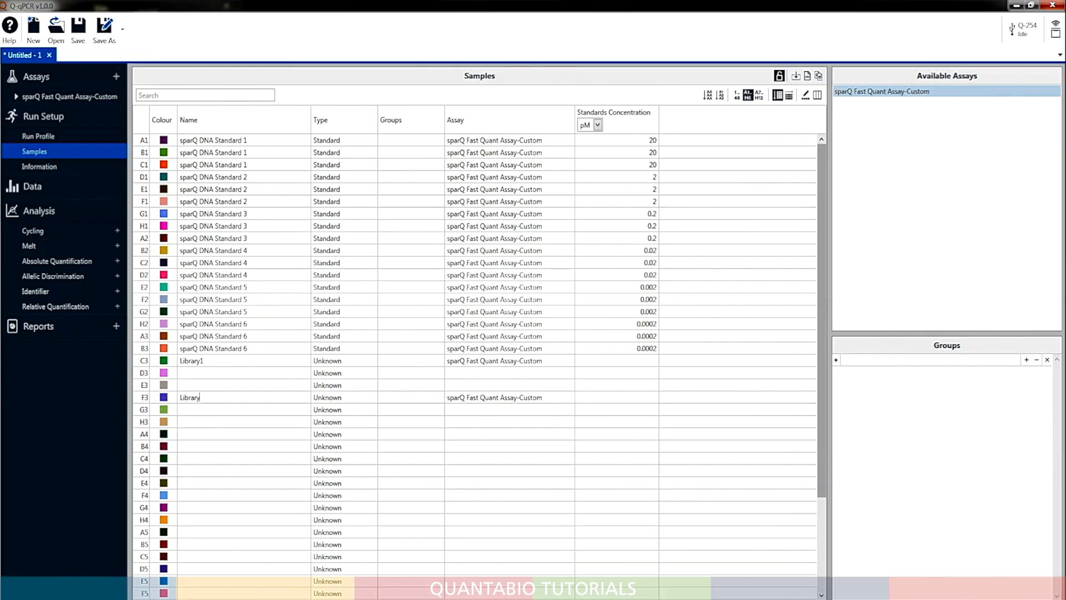
text(Library)
Auto-fill the library names from C3 through C4 so that each library appears in triplicate
drag(219, 364, 261, 458)
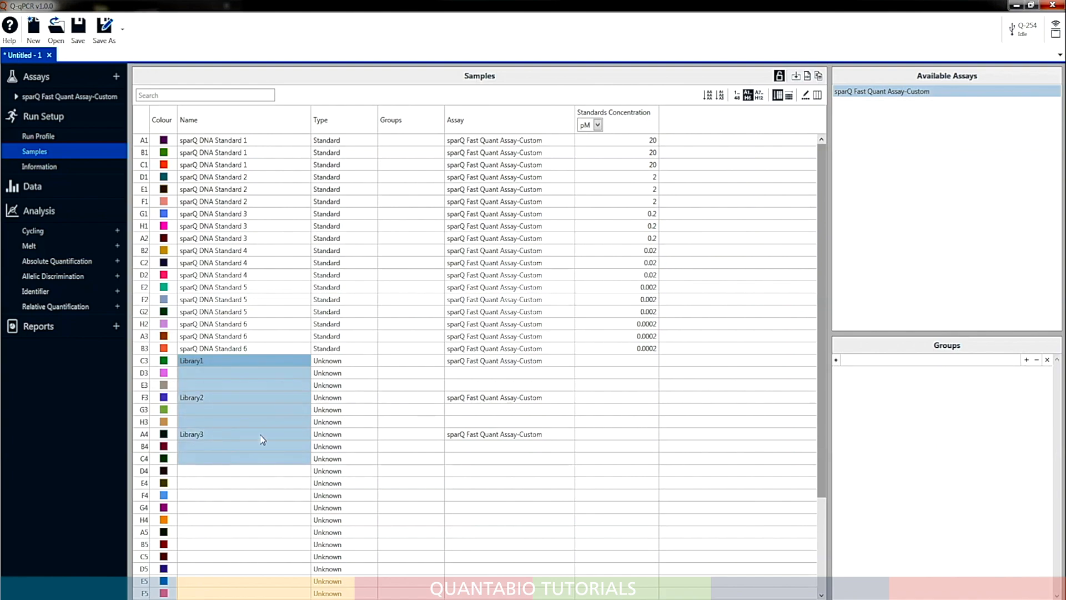
click(721, 95)
click(667, 507)
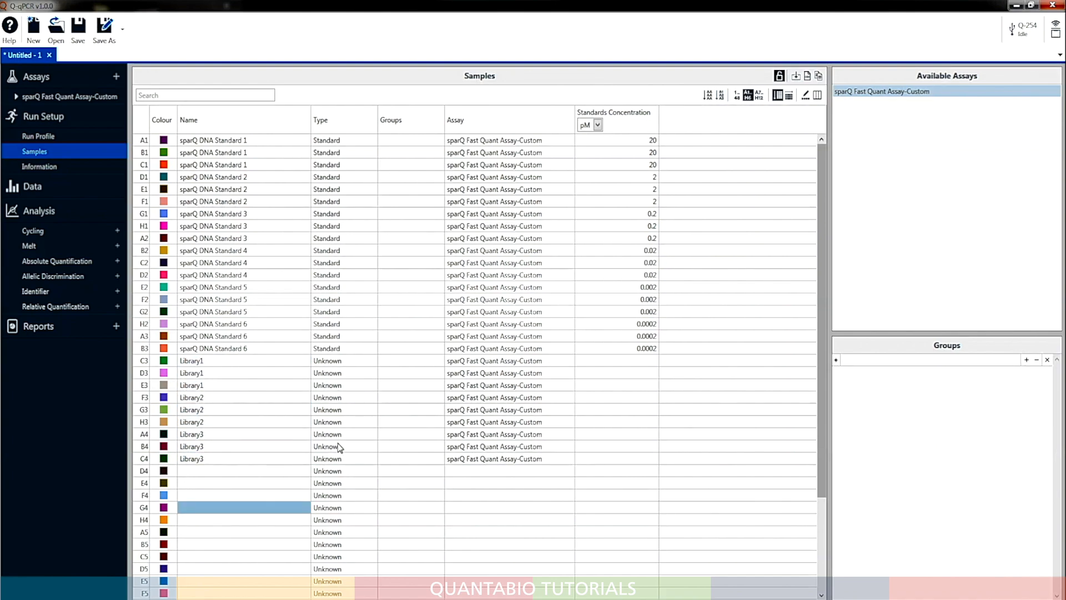
Name the sample in D4 "No template control" and fill that name down to E4 and F4
double_click(201, 471)
text(No template control)
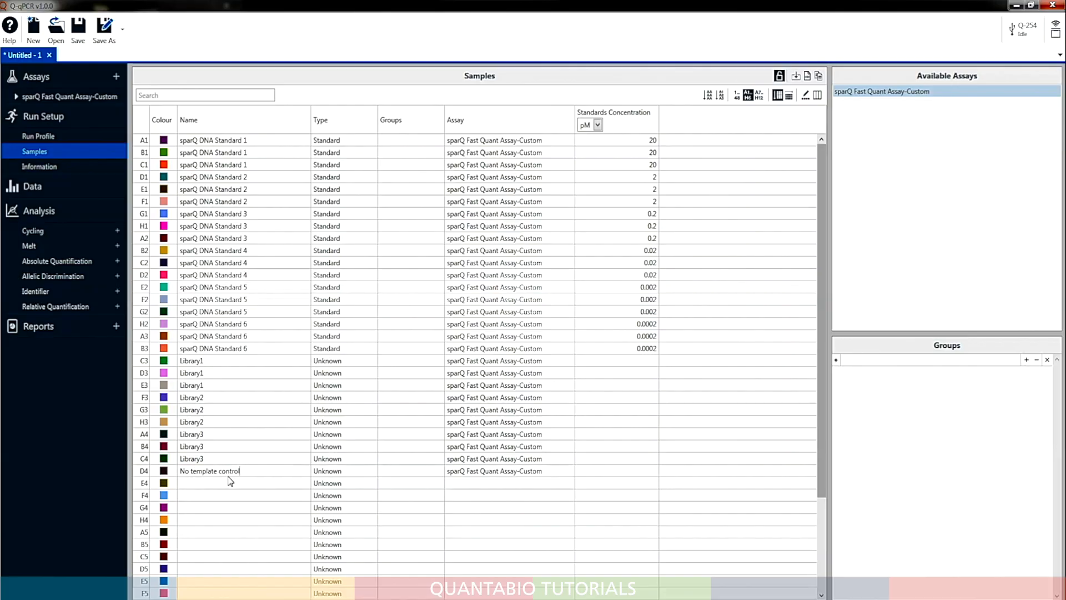
drag(252, 470, 264, 497)
click(707, 95)
Set the type of the no template control in D4 to NTC and fill it down to E4 and F4
click(356, 471)
click(350, 530)
drag(341, 471, 352, 499)
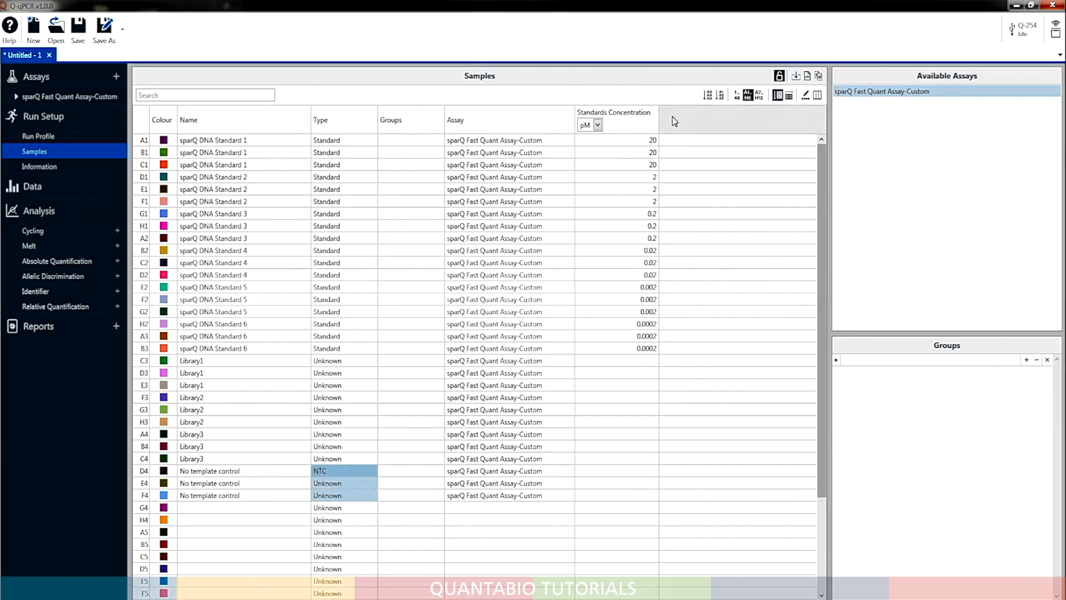
click(708, 95)
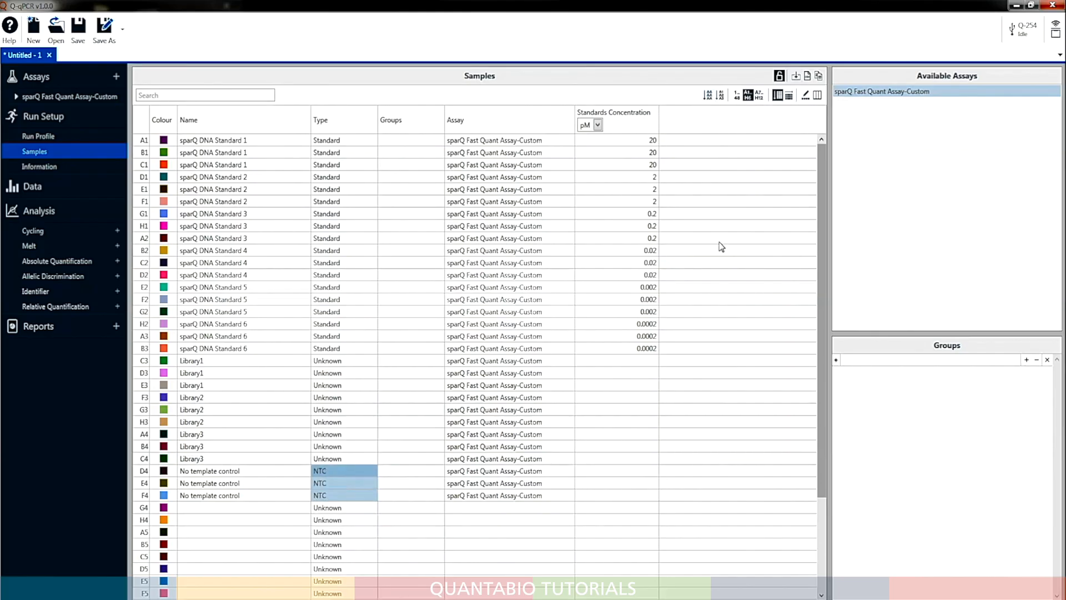
click(732, 459)
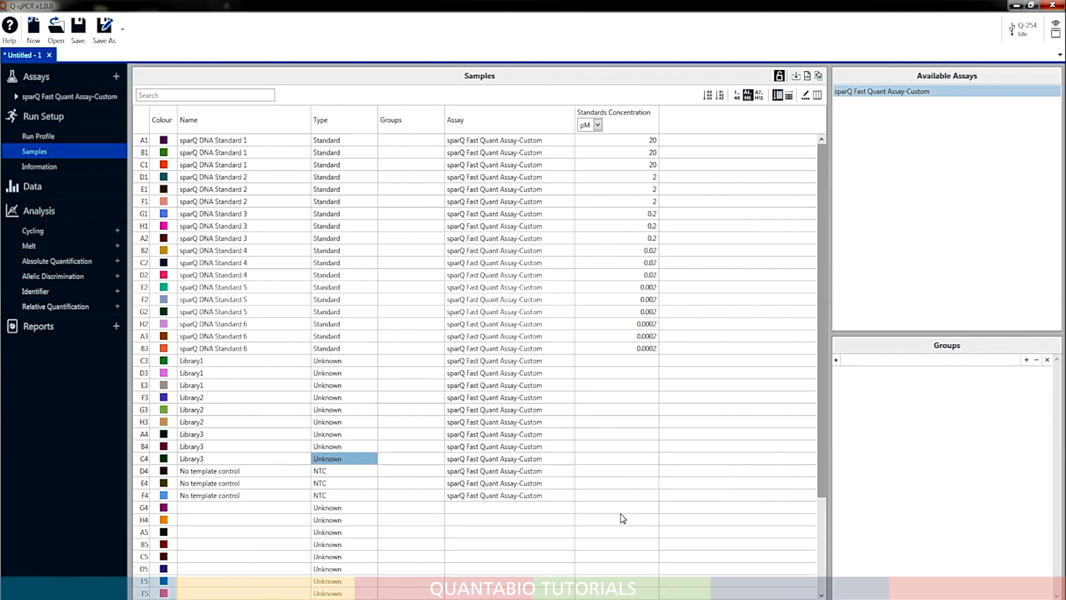
Save the run file as "my sparQ Fast Quant Run1" in the IFU and Support Materials folder
click(77, 34)
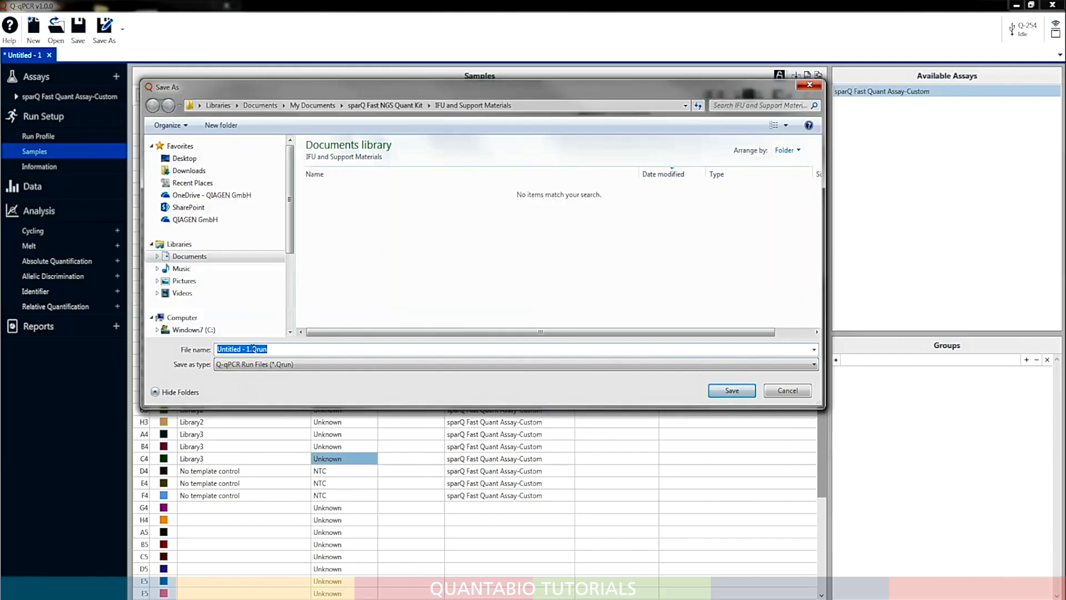
drag(250, 349, 204, 350)
text(my sparQ Fast Quan)
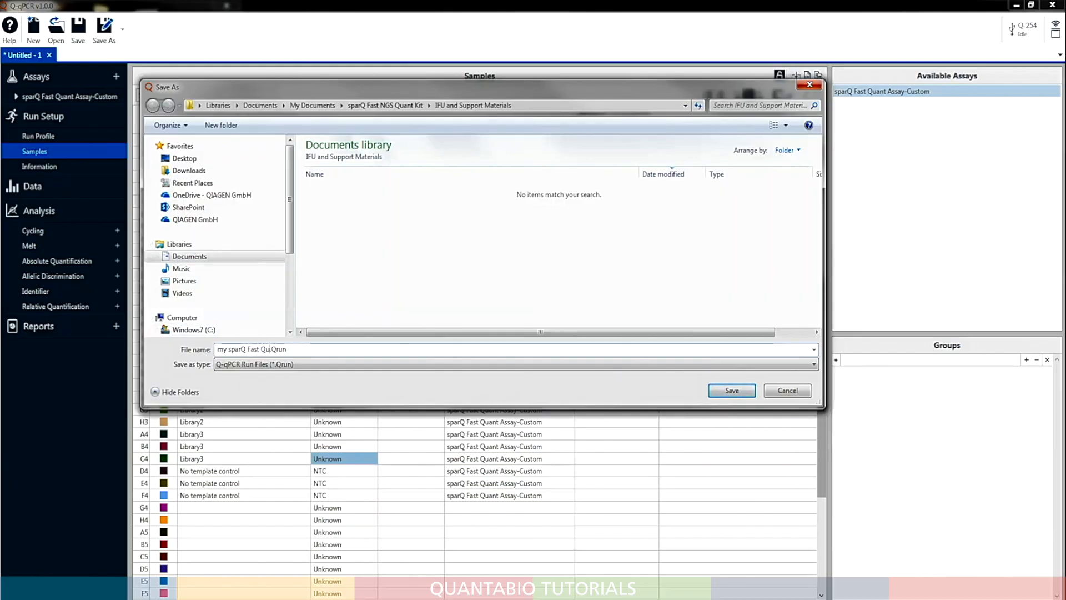
text(t Run)
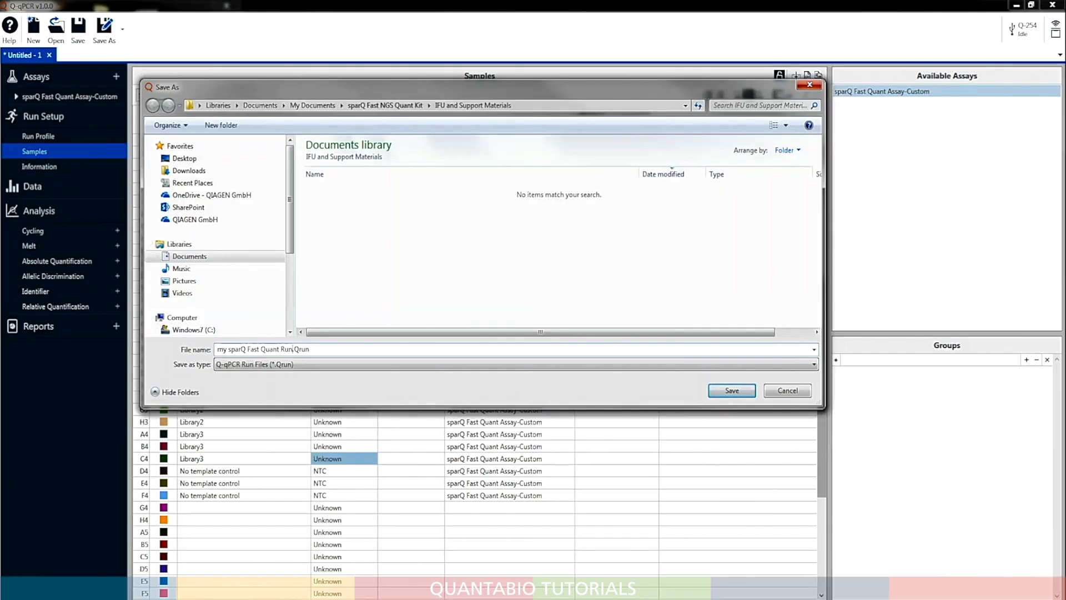
text(1)
click(722, 391)
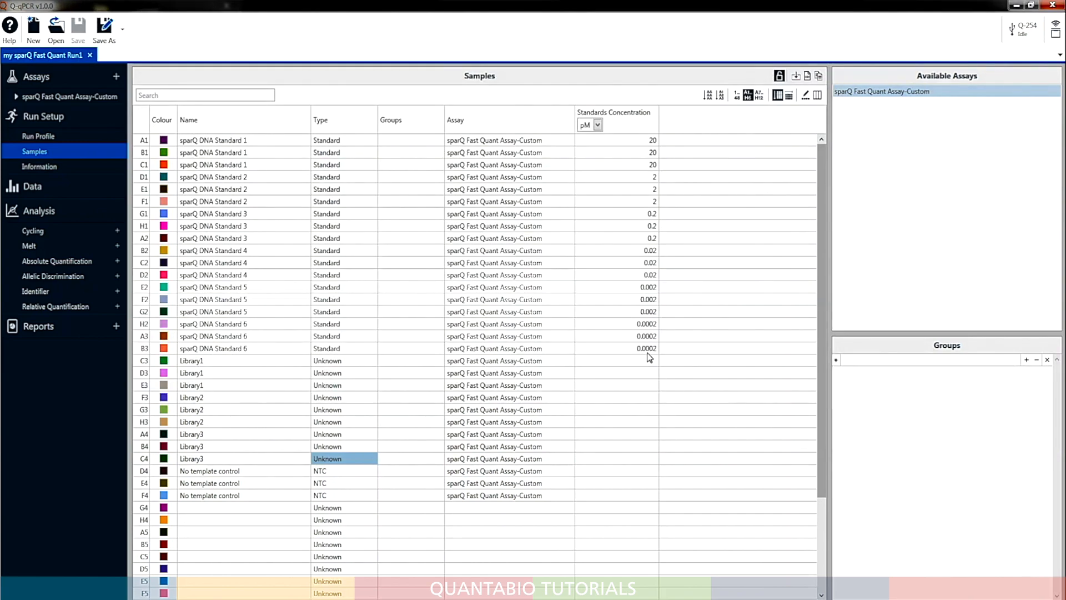
Start the saved run on the Q-254 instrument with a reaction volume of 10 µl
click(1026, 31)
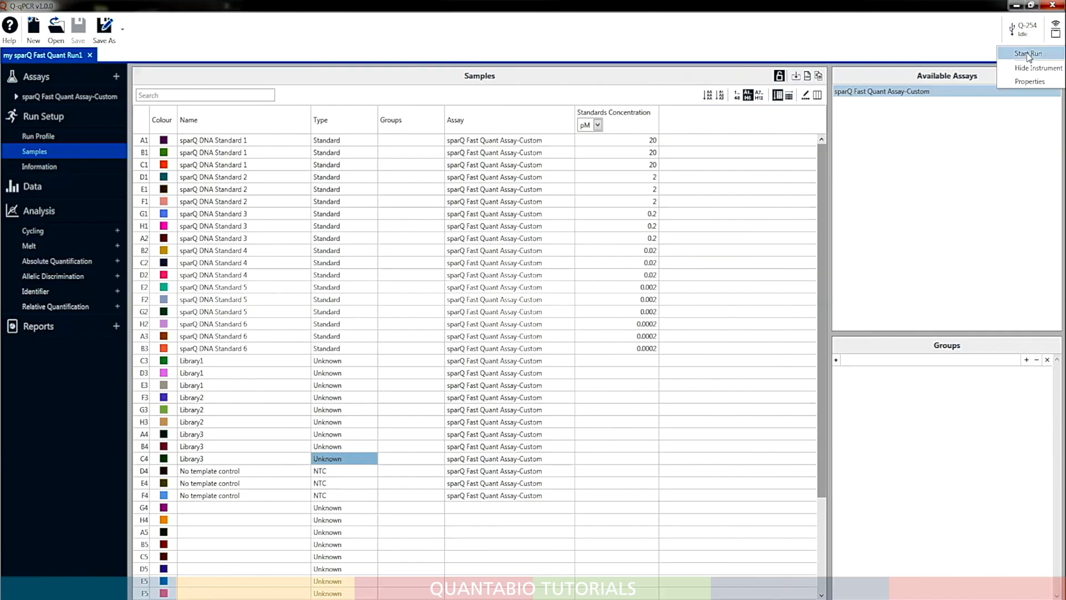
click(1028, 54)
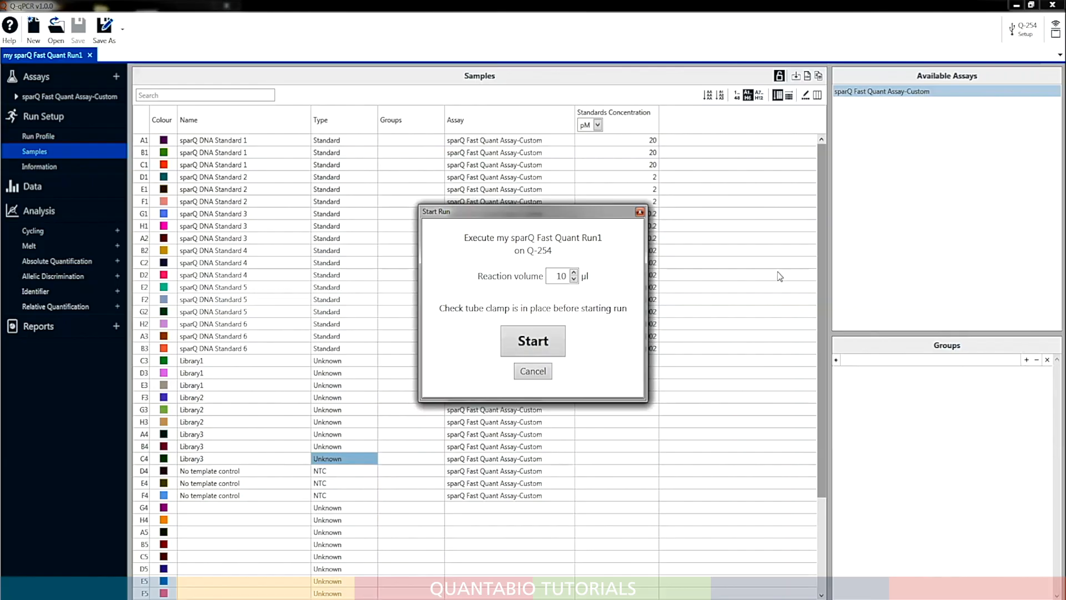
click(559, 352)
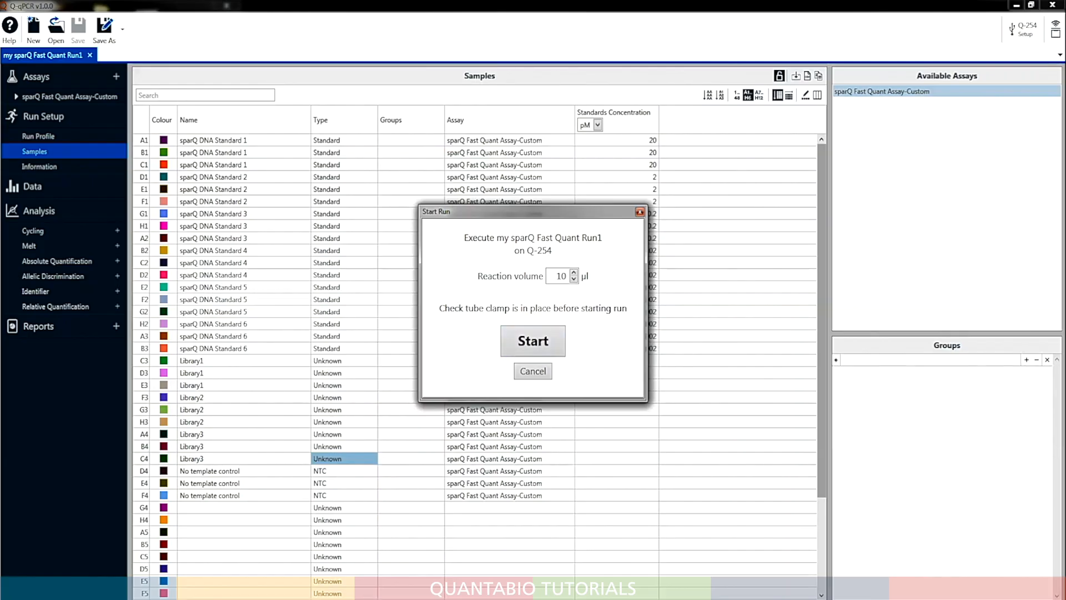